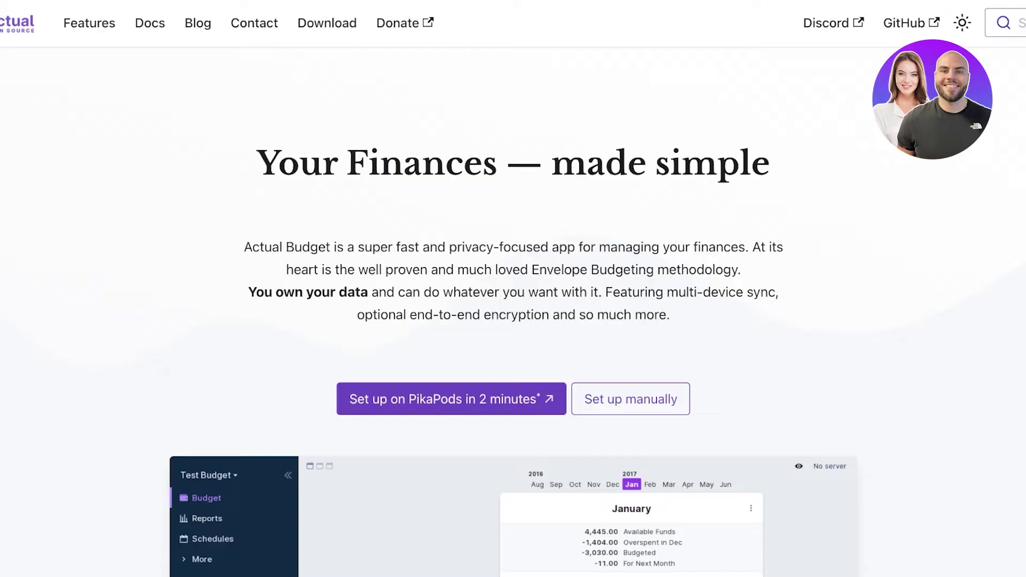
pyautogui.scroll(-1, 513, 346)
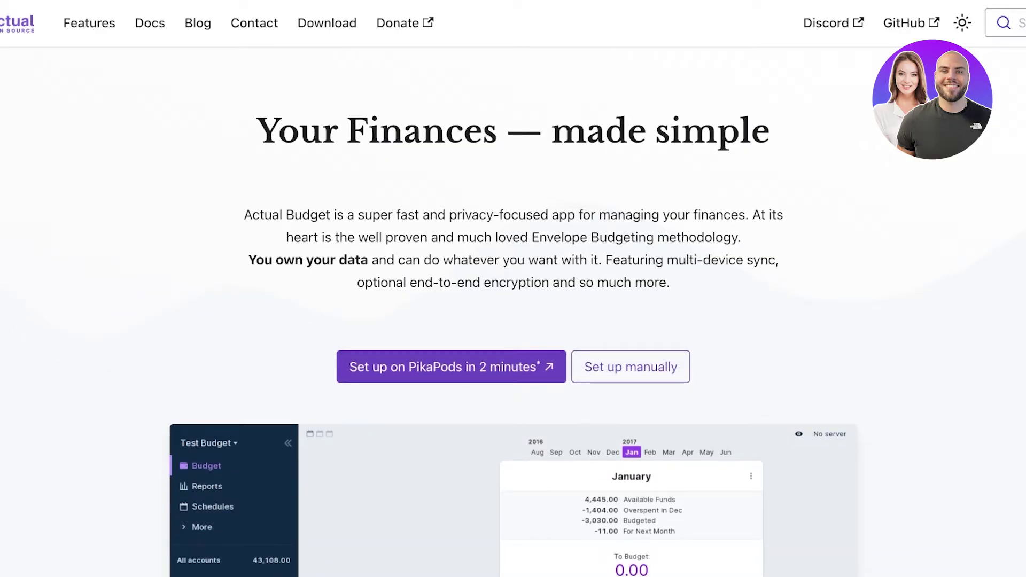
pyautogui.scroll(1, 514, 347)
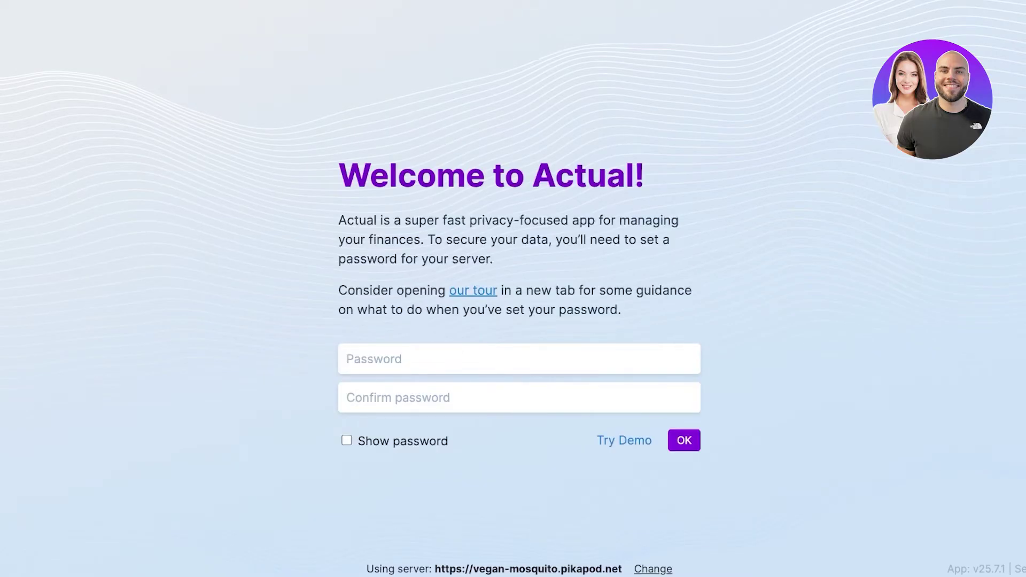
# Step: Set the server password by entering it and its confirmation, and submit it
pyautogui.write('**********')
pyautogui.press('Tab')
pyautogui.write('**********')
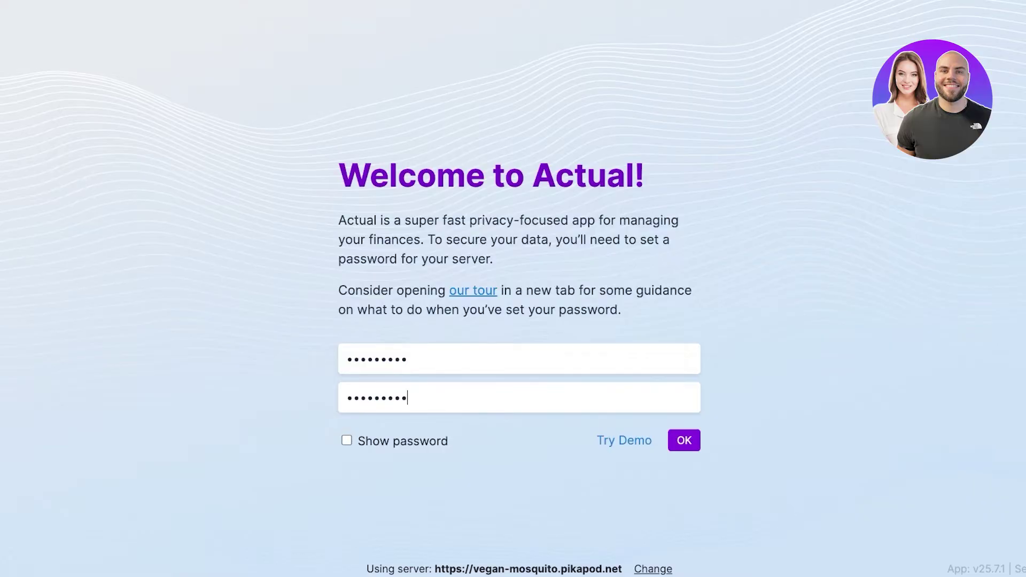
pyautogui.press('Return')
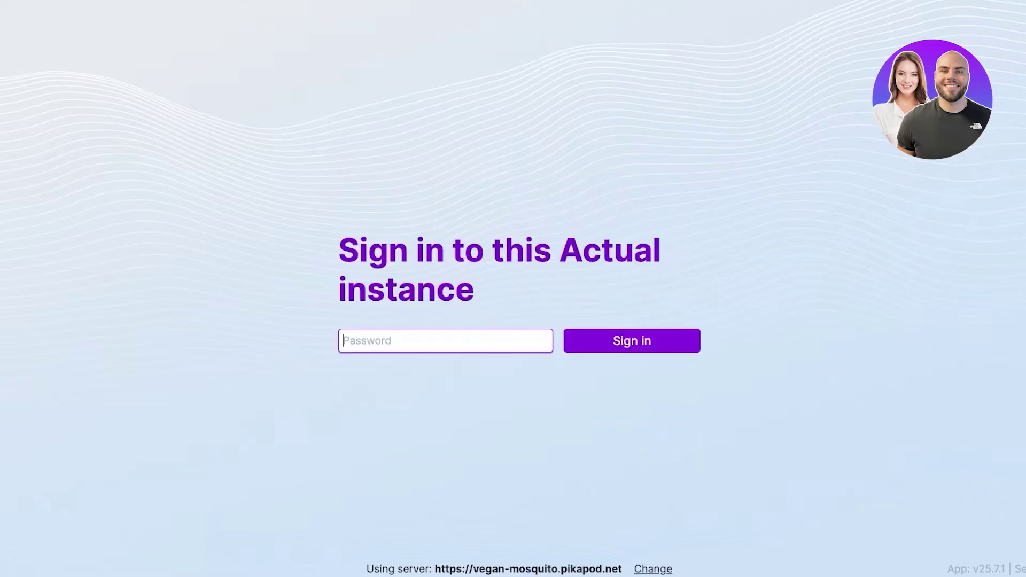
# Step: Sign in to the instance with the server password and start fresh with an empty budget
pyautogui.write('**********')
pyautogui.press('Return')
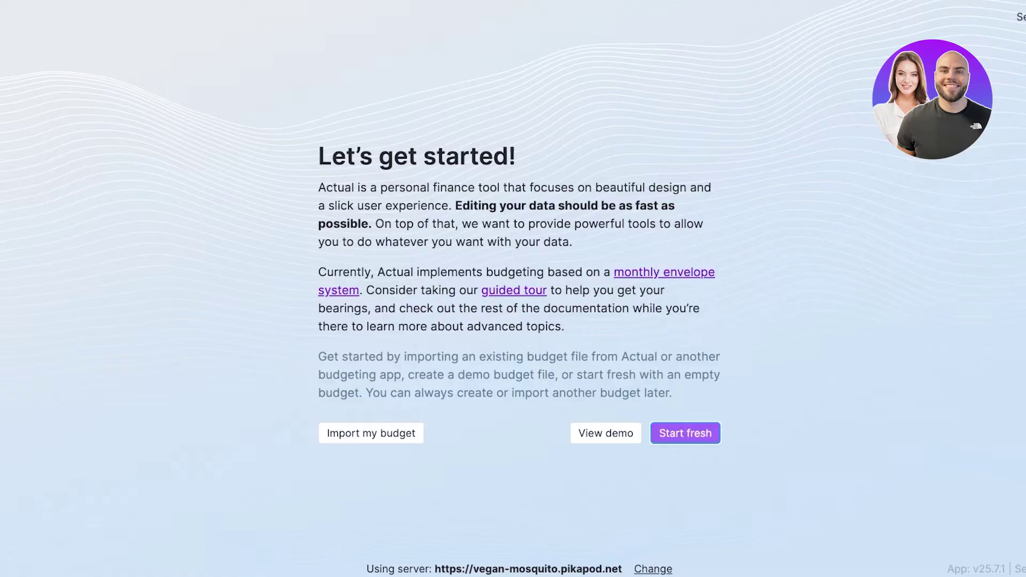
pyautogui.press('Return')
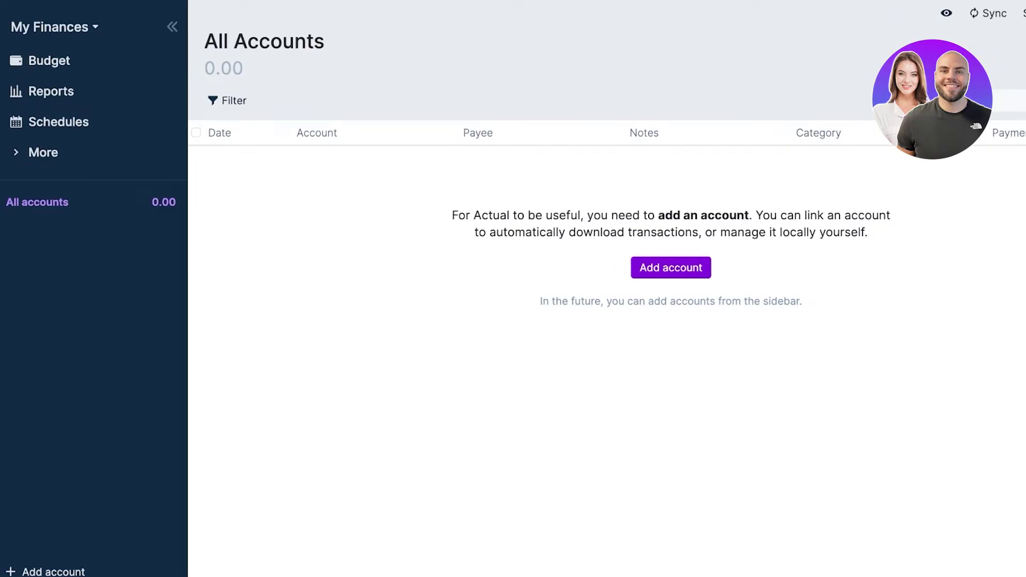
# Step: Set the first day of the week to Monday in the budget's formatting settings
pyautogui.click(55, 27)
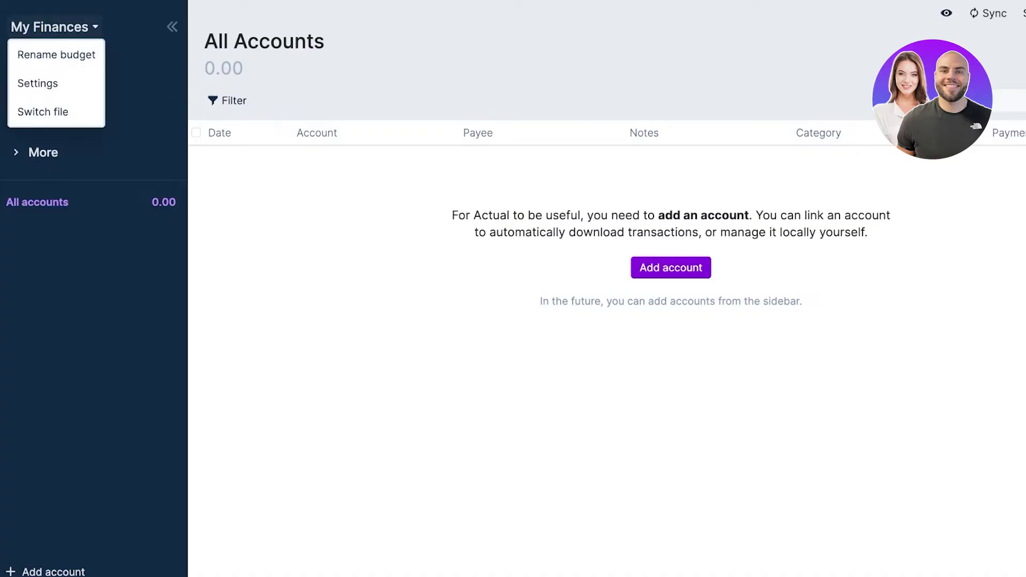
pyautogui.click(37, 83)
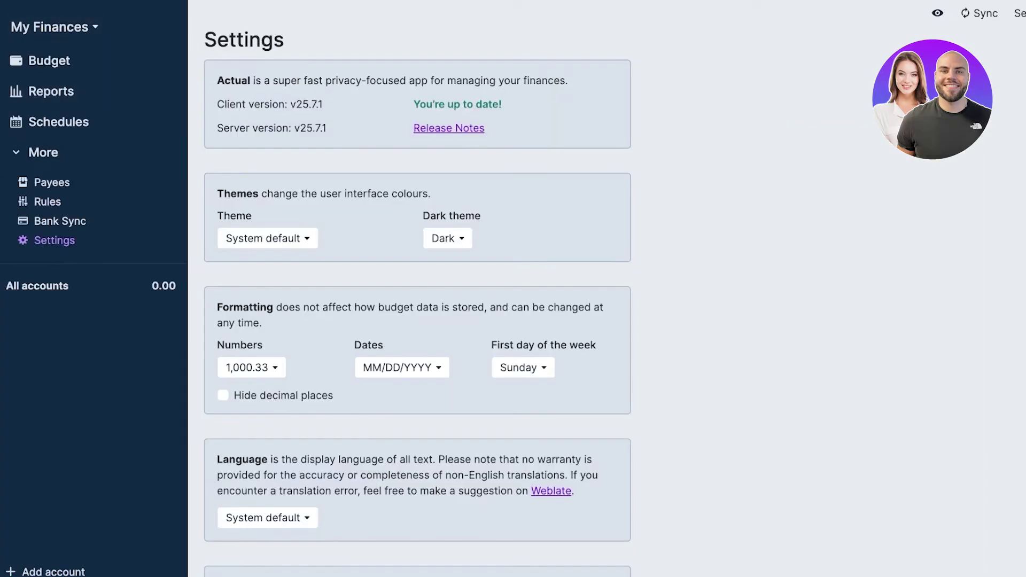
pyautogui.scroll(-3, 418, 289)
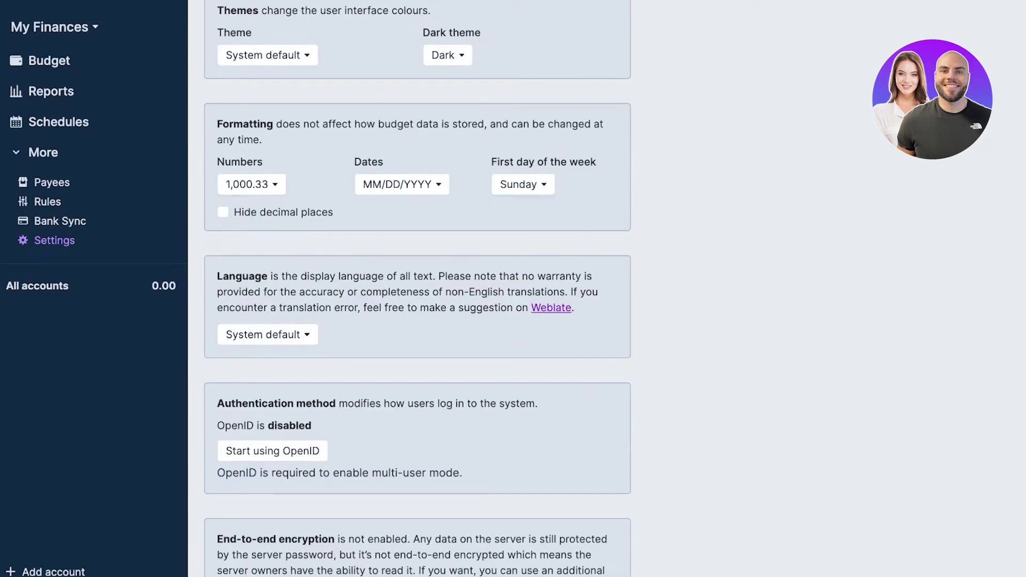
pyautogui.click(524, 184)
pyautogui.click(522, 238)
# Step: Review the language, authentication, end-to-end encryption, budgeting method and export options in the settings
pyautogui.scroll(-2, 418, 288)
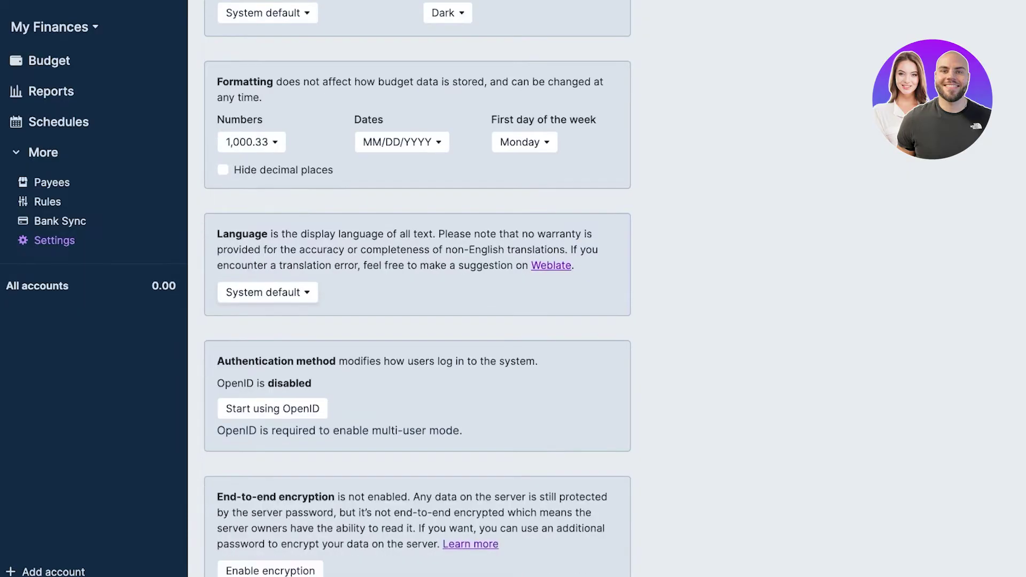
pyautogui.click(268, 222)
pyautogui.press('Escape')
pyautogui.scroll(-6, 418, 289)
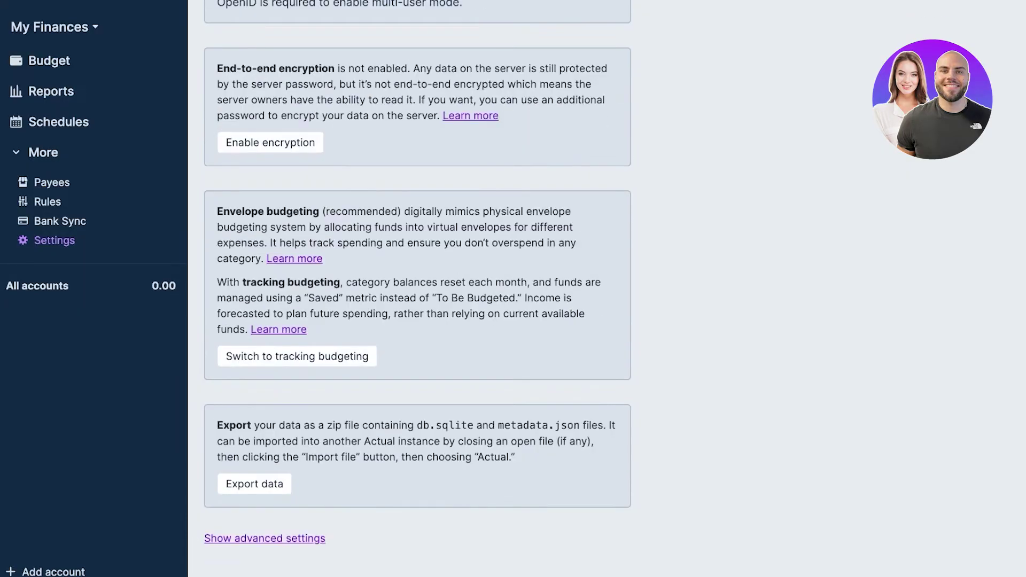
pyautogui.scroll(8, 418, 288)
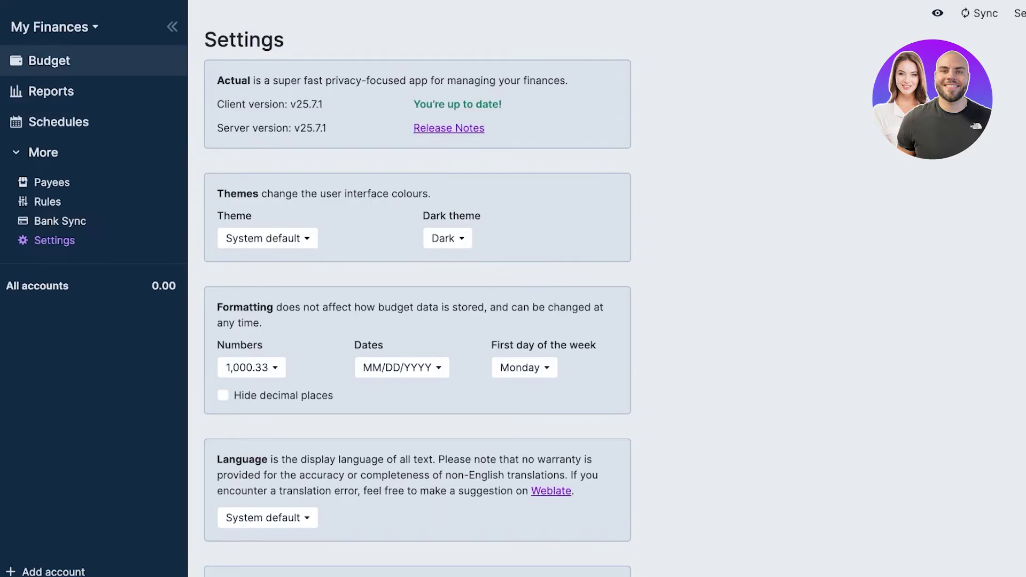
# Step: Look through the Budget, Settings, Bank Sync, Rules and Payees pages
pyautogui.click(48, 60)
pyautogui.click(54, 240)
pyautogui.click(60, 221)
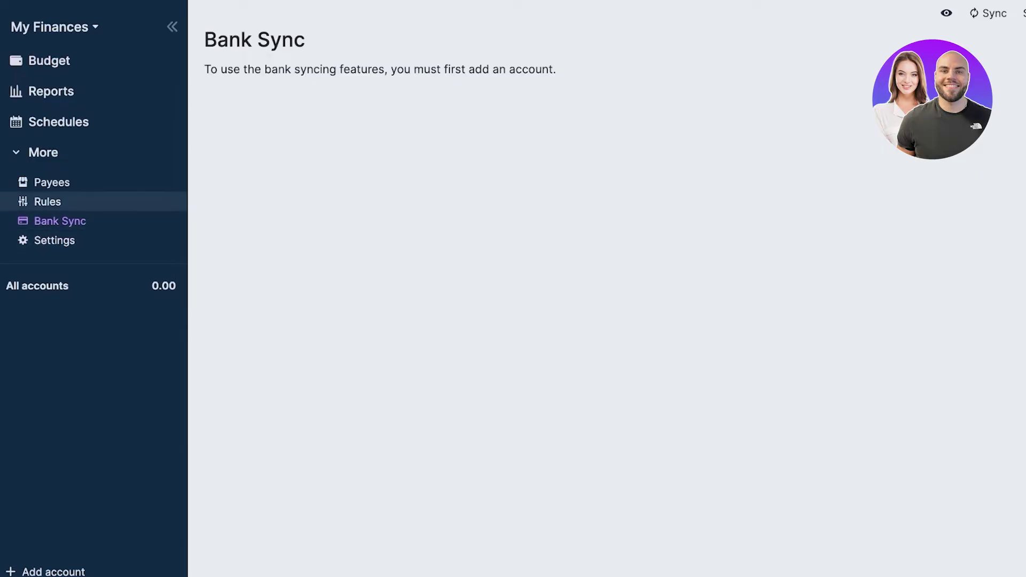
pyautogui.click(47, 202)
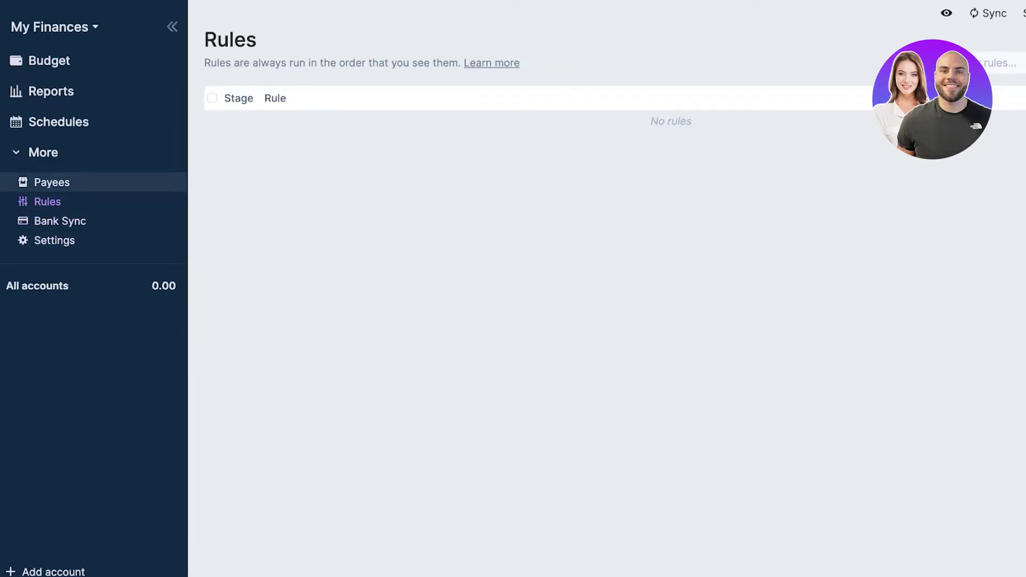
pyautogui.click(52, 182)
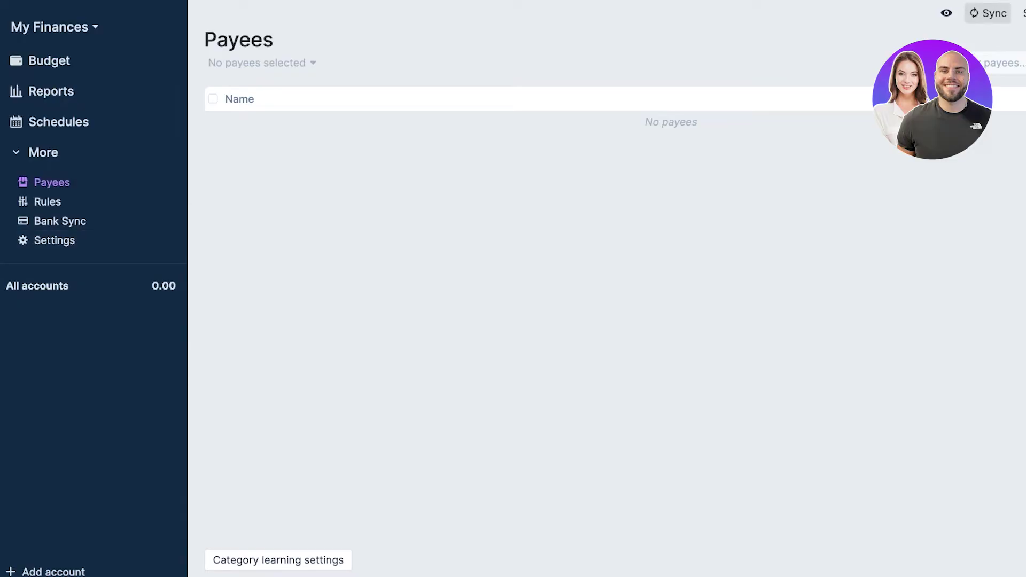
# Step: Show the advanced settings and review the IDs, budget cache reset, sync reset and transaction repair options
pyautogui.click(54, 240)
pyautogui.scroll(-15, 417, 289)
pyautogui.scroll(-1, 417, 289)
pyautogui.click(264, 492)
pyautogui.scroll(-8, 417, 289)
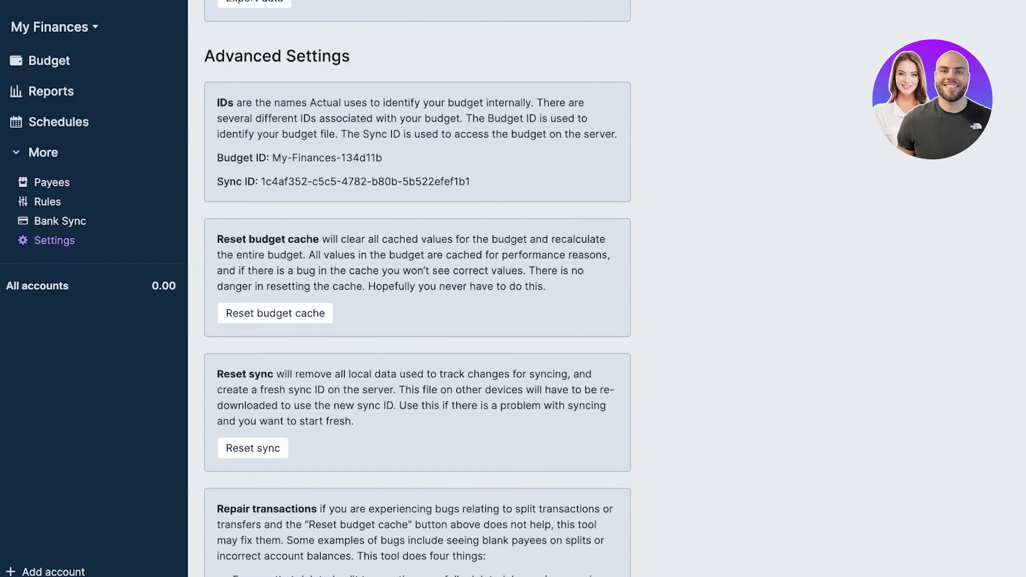
pyautogui.scroll(-2, 417, 289)
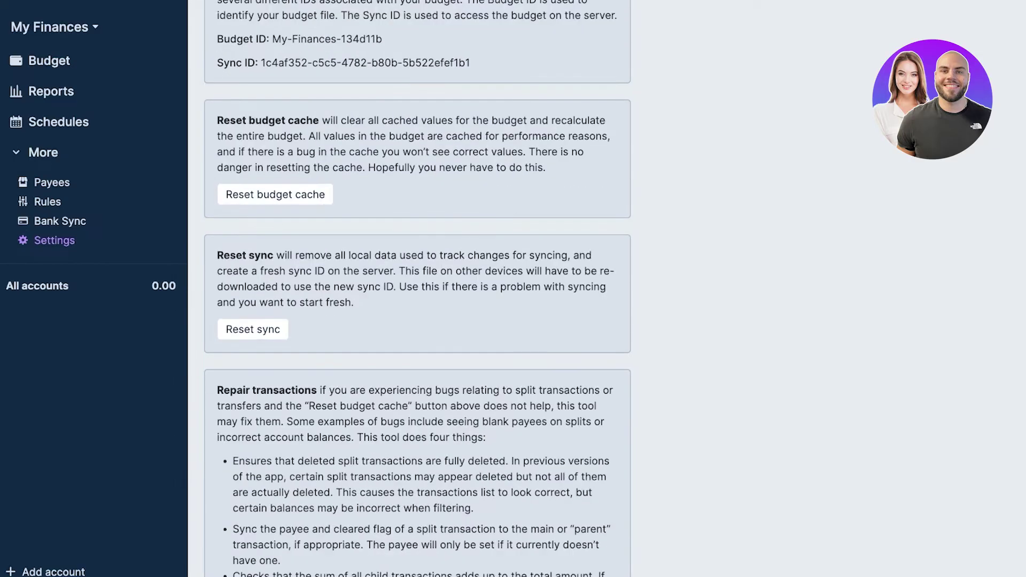
pyautogui.scroll(-6, 417, 289)
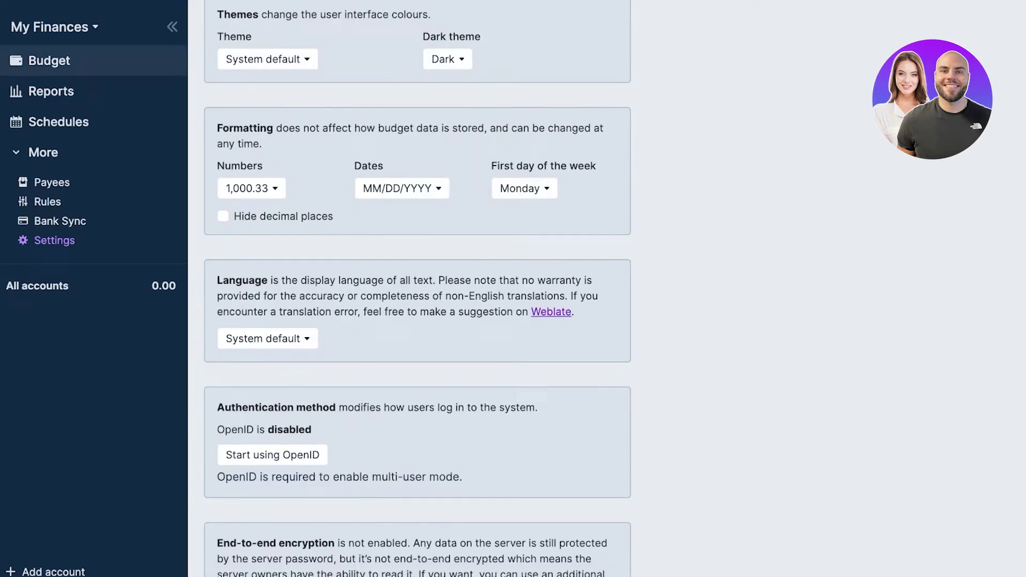
# Step: Open the budget page and examine July's notes field and its options for filling in budget amounts
pyautogui.click(50, 60)
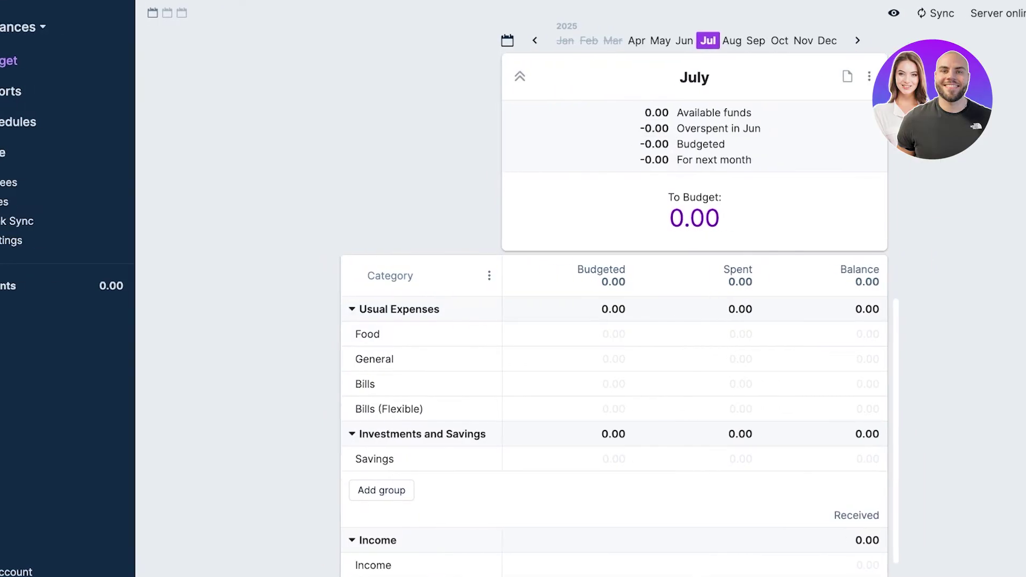
pyautogui.click(778, 76)
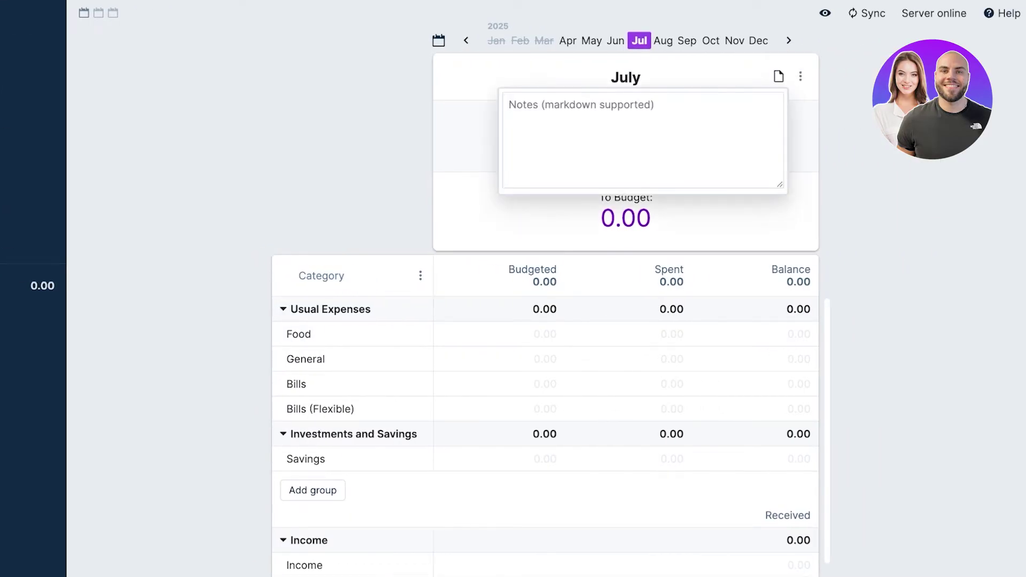
pyautogui.click(800, 76)
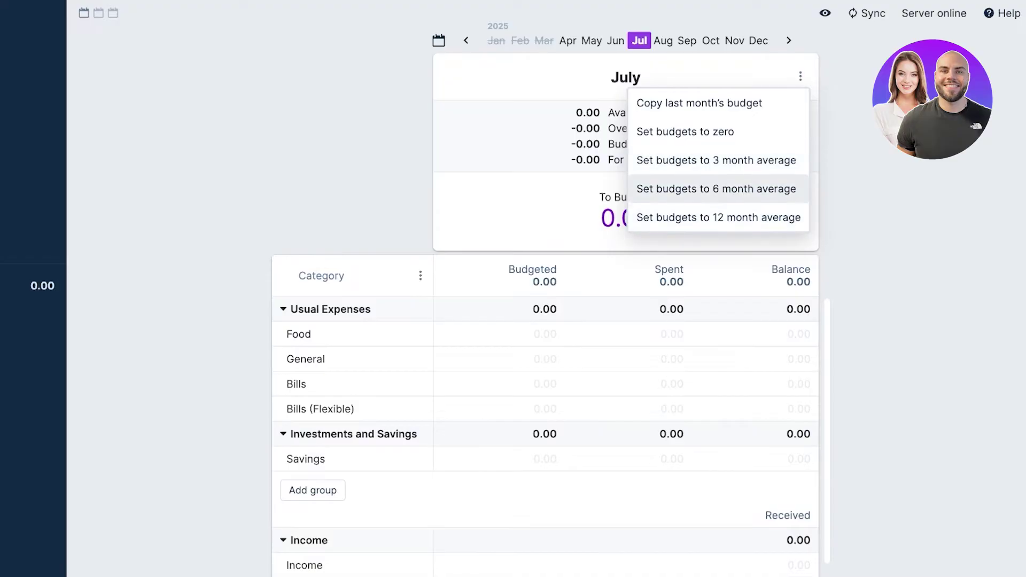
pyautogui.press('Escape')
pyautogui.scroll(-1, 503, 321)
pyautogui.scroll(1, 502, 321)
# Step: Toggle hidden categories in the budget table and widen its category column
pyautogui.click(421, 275)
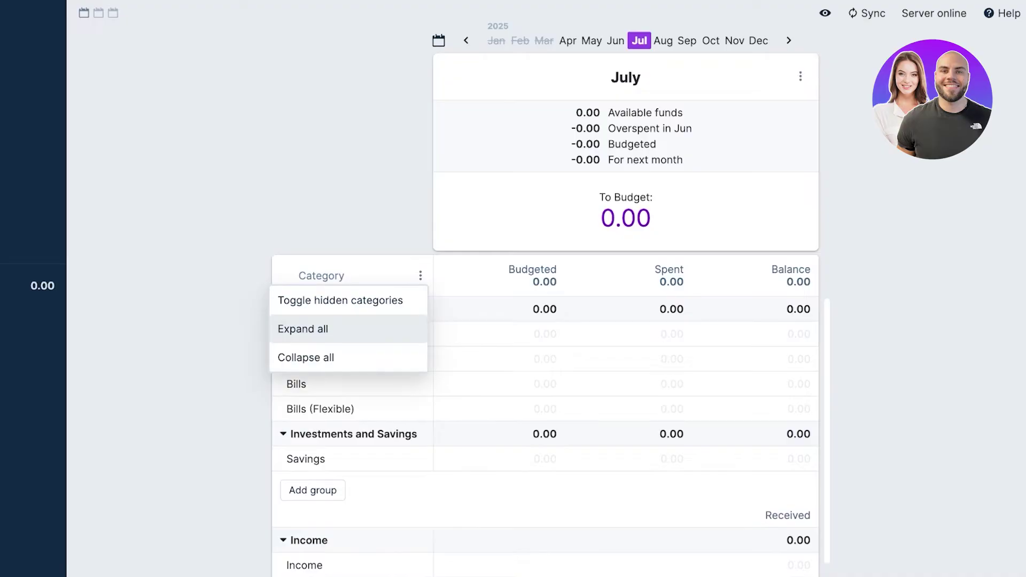
pyautogui.click(340, 301)
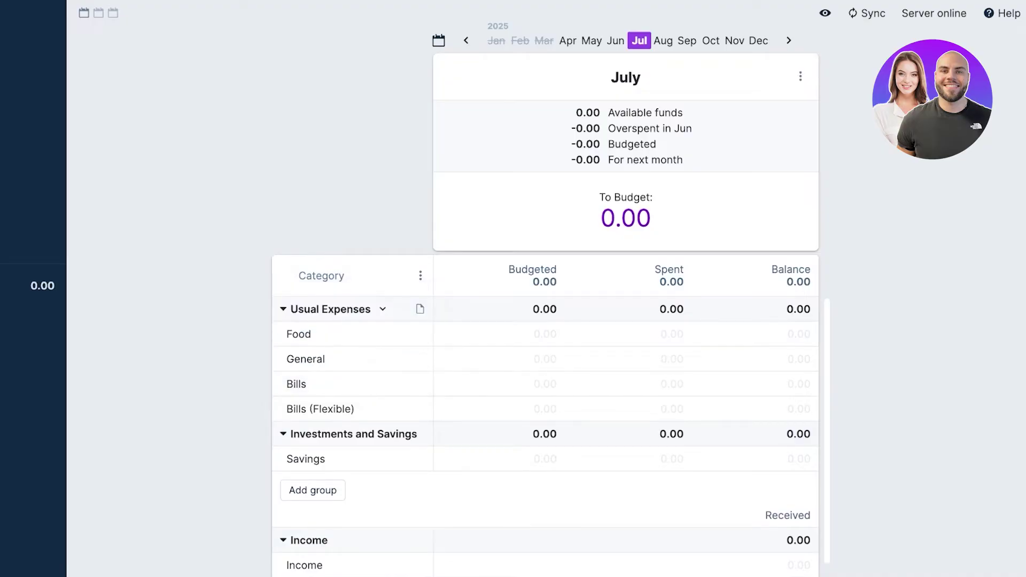
pyautogui.scroll(-1, 347, 310)
pyautogui.scroll(1, 347, 316)
pyautogui.click(421, 276)
pyautogui.click(283, 276)
pyautogui.click(283, 276)
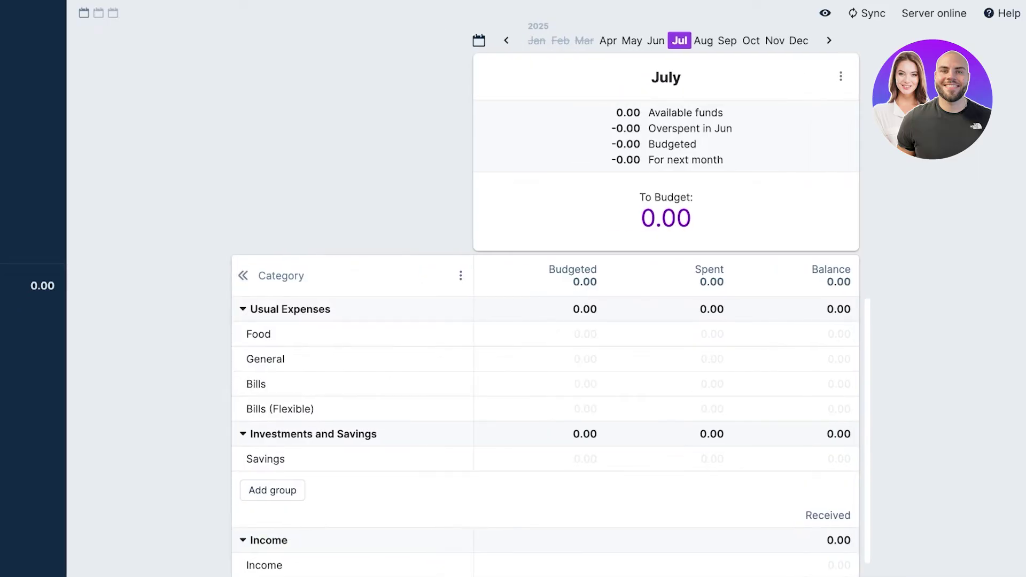
# Step: Examine the actions available for the Food category and the category list's display options
pyautogui.scroll(-1, 545, 417)
pyautogui.scroll(1, 546, 417)
pyautogui.scroll(-1, 281, 359)
pyautogui.scroll(1, 280, 347)
pyautogui.click(282, 334)
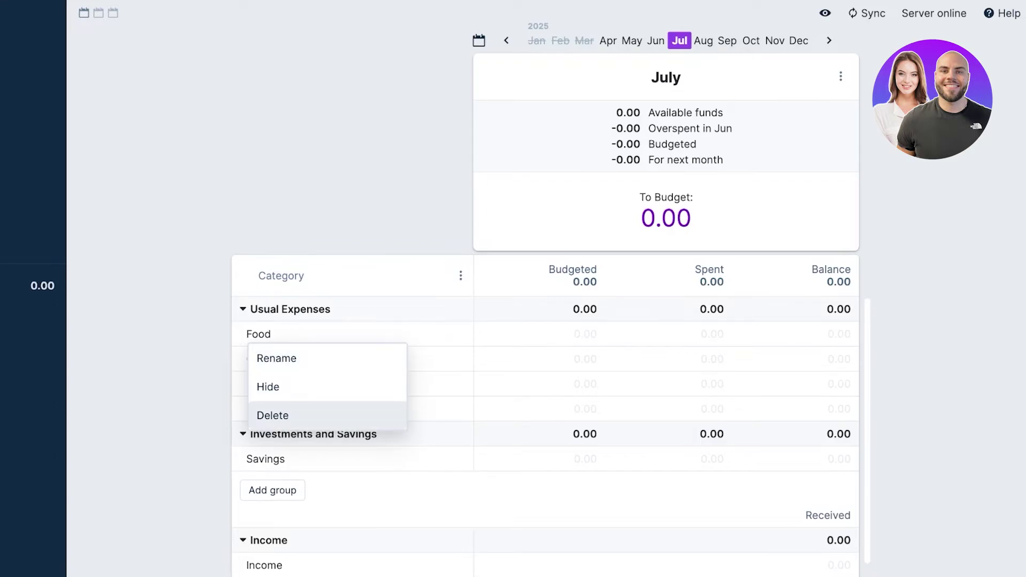
pyautogui.click(438, 407)
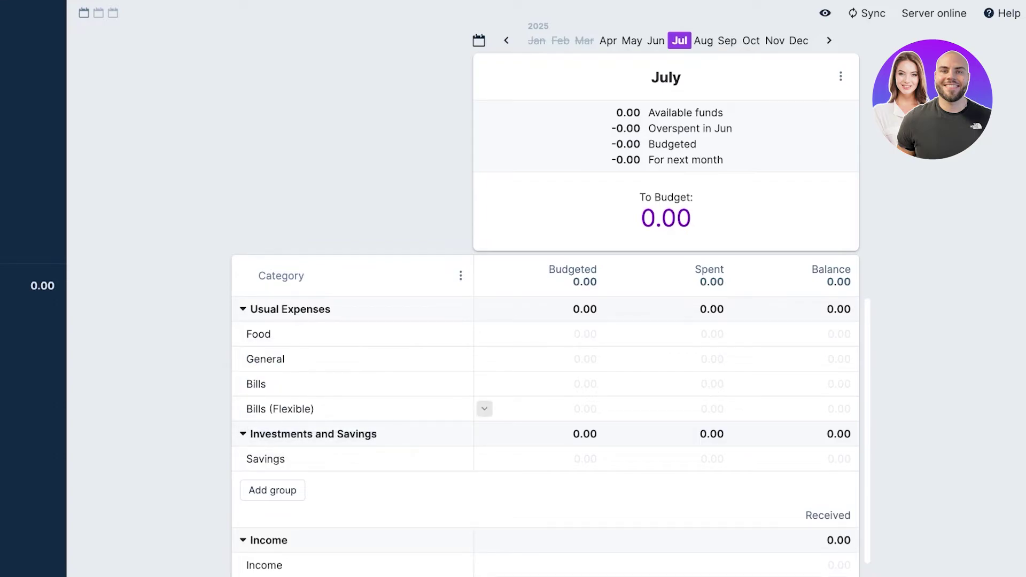
pyautogui.click(461, 276)
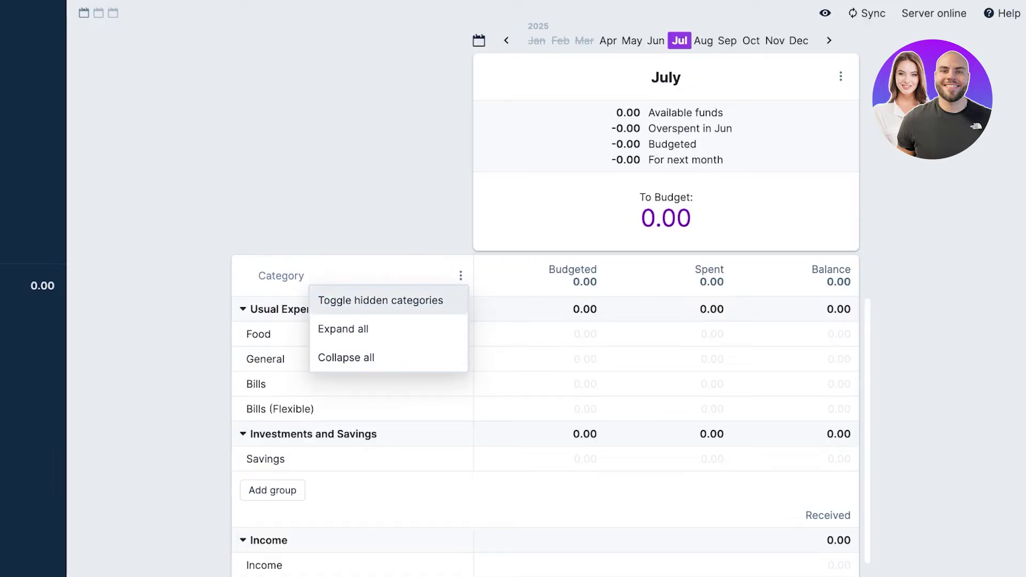
pyautogui.press('Escape')
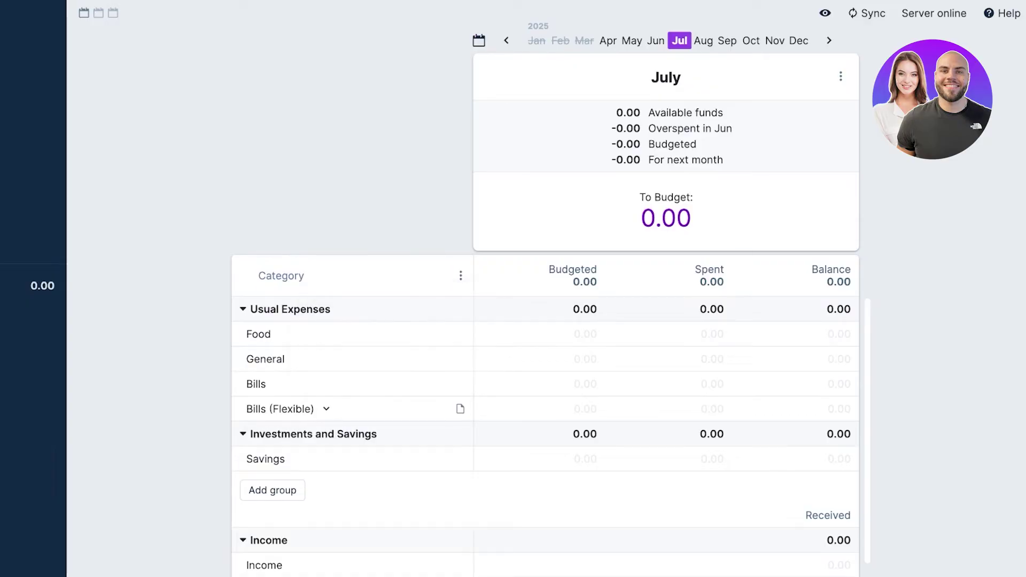
pyautogui.scroll(-1, 551, 437)
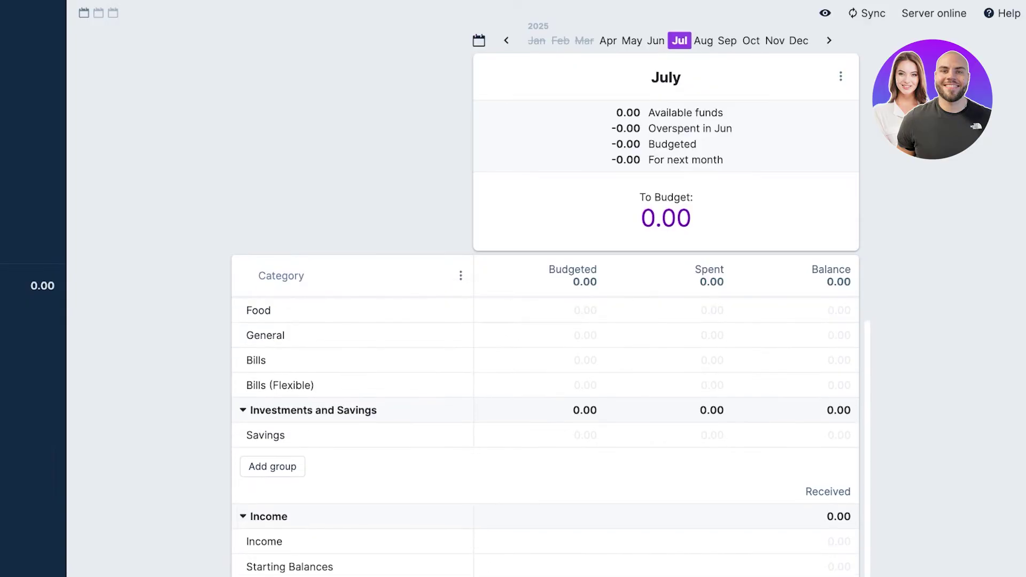
pyautogui.scroll(1, 321, 369)
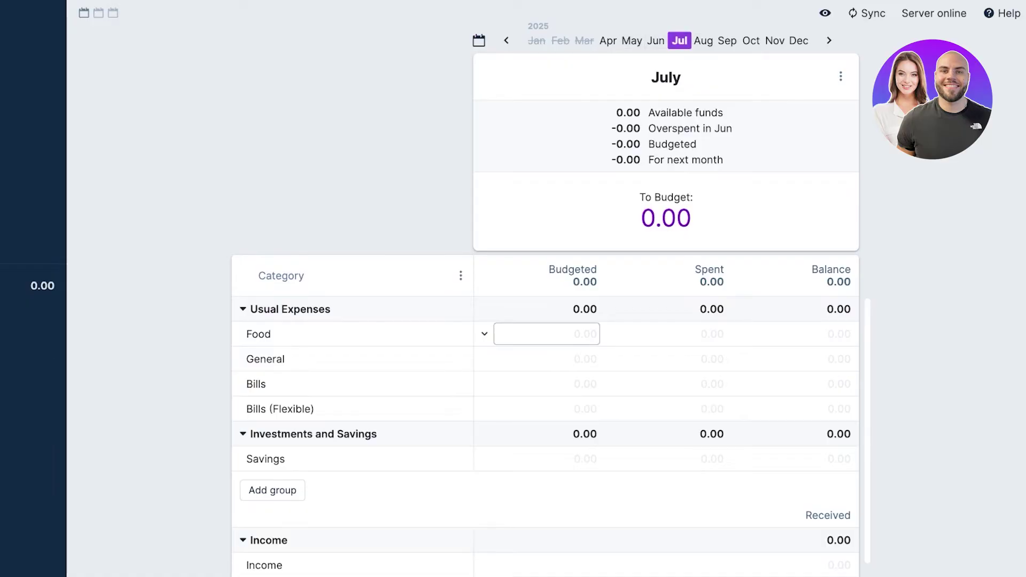
# Step: Set July's budgeted amounts to 10,000 for Food, 10,000 for General and 5,000 for Bills
pyautogui.click(546, 334)
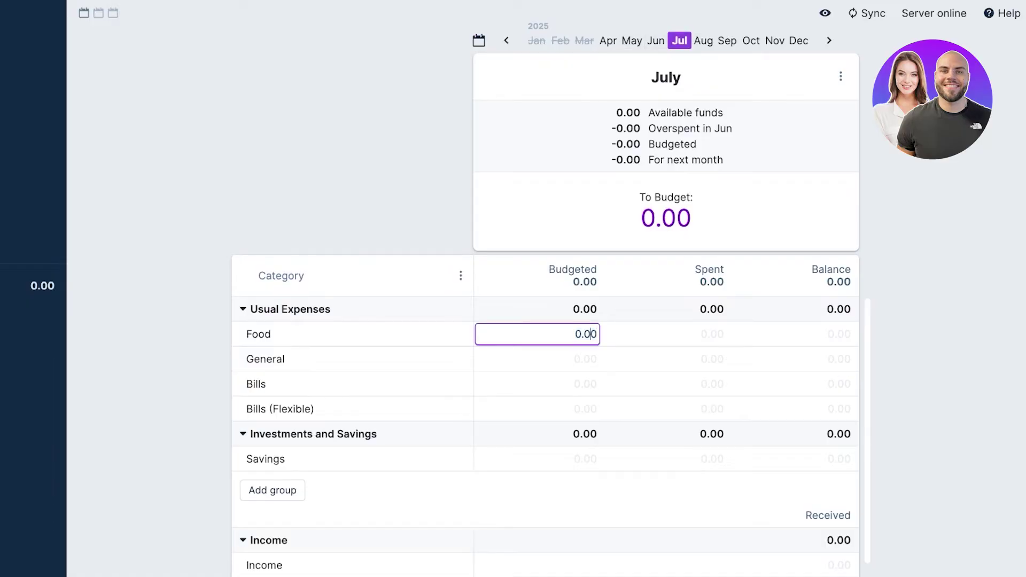
pyautogui.write('10,0')
pyautogui.write('00')
pyautogui.press('Return')
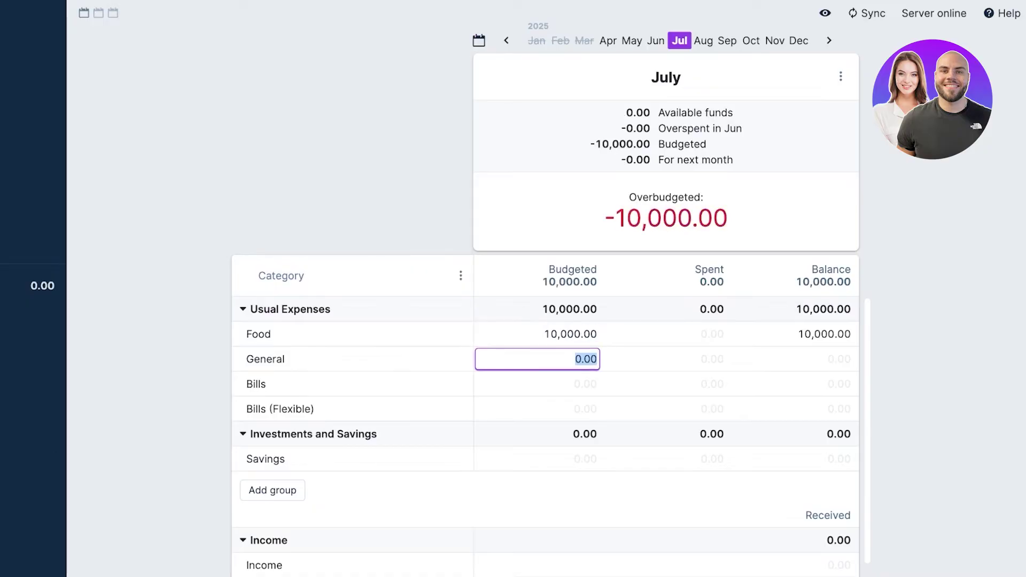
pyautogui.write('10,000')
pyautogui.press('Return')
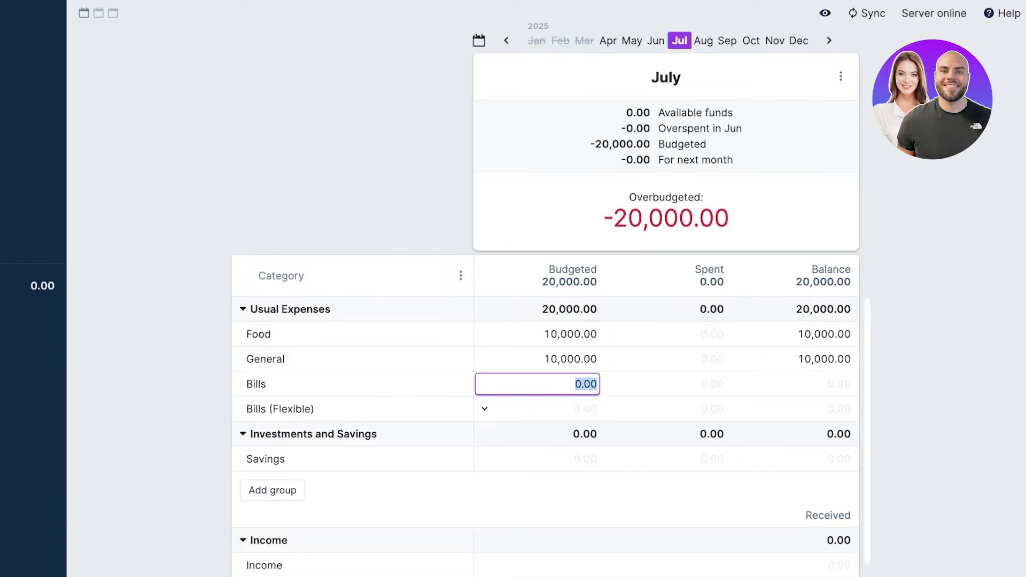
pyautogui.write('5000')
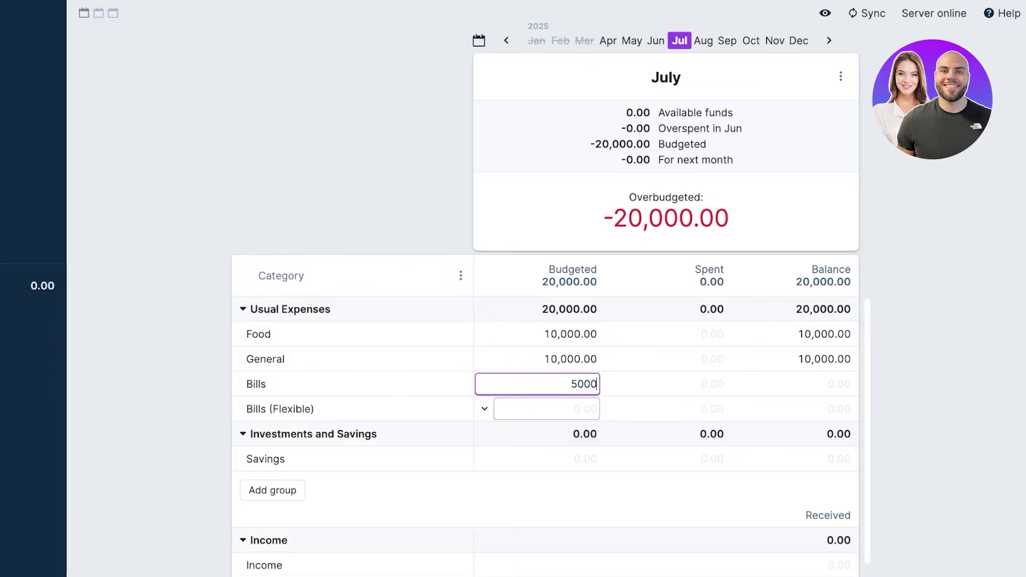
pyautogui.press('Return')
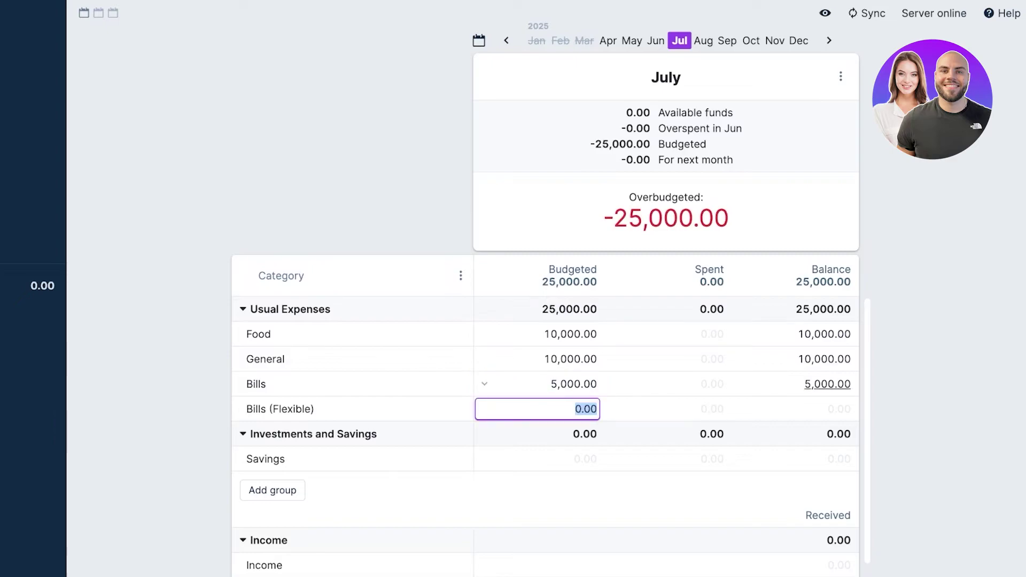
# Step: Set July's budgeted amount for Savings to 50,000
pyautogui.press('Return')
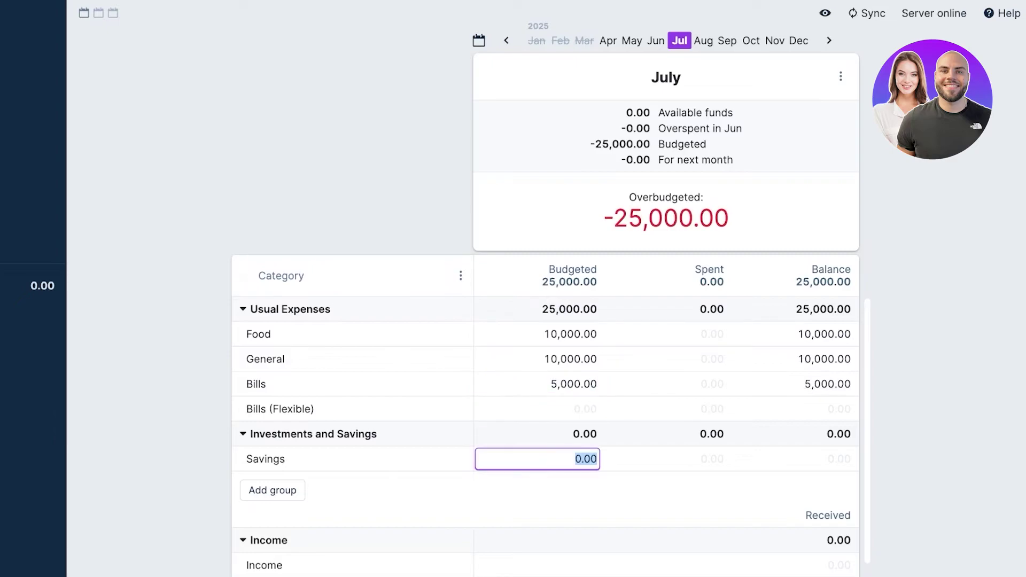
pyautogui.write('50000')
pyautogui.press('Return')
# Step: Examine the actions available for the Income category's received amount in July
pyautogui.scroll(-1, 545, 428)
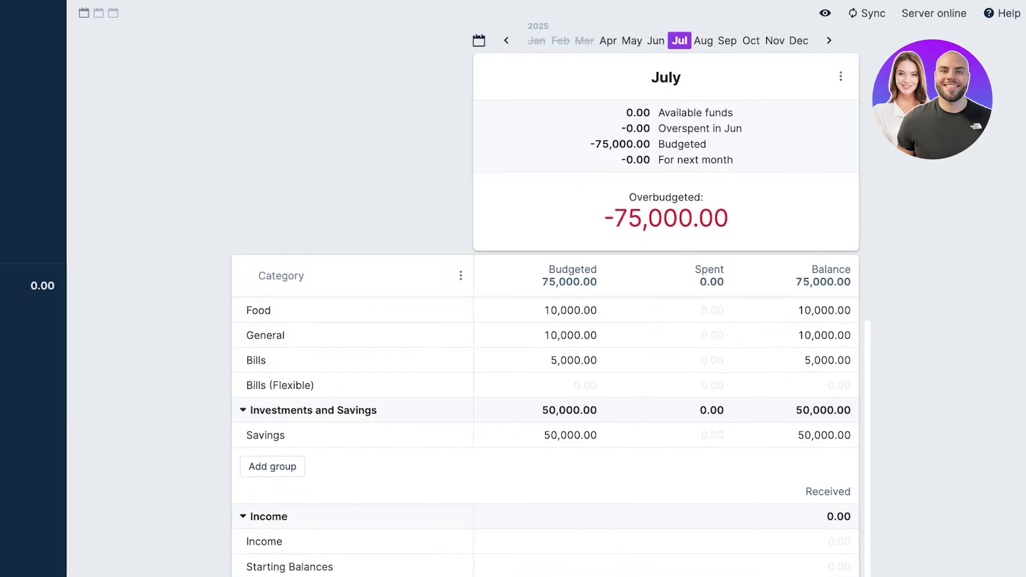
pyautogui.click(839, 542)
pyautogui.press('Escape')
pyautogui.click(839, 542)
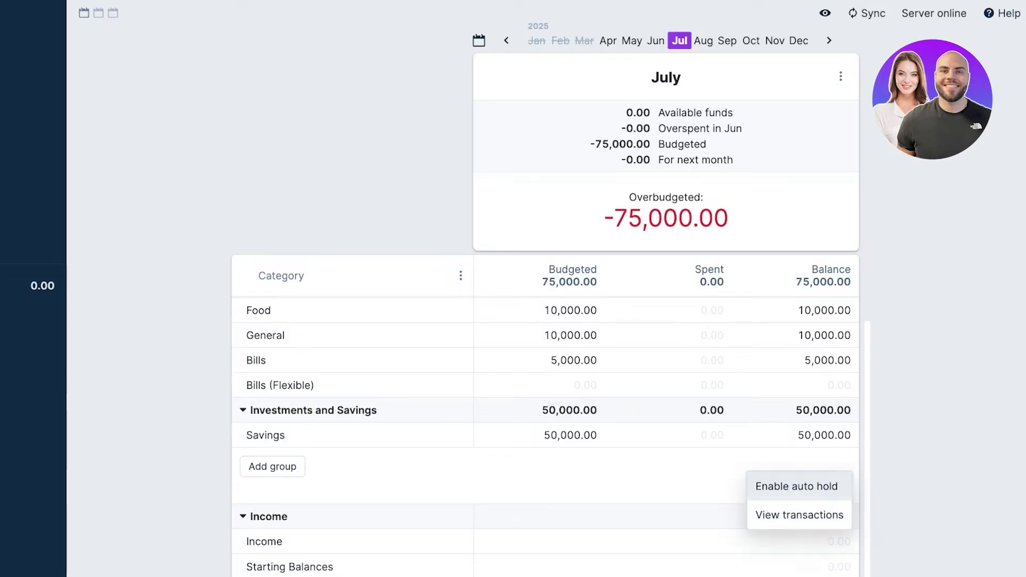
pyautogui.press('Escape')
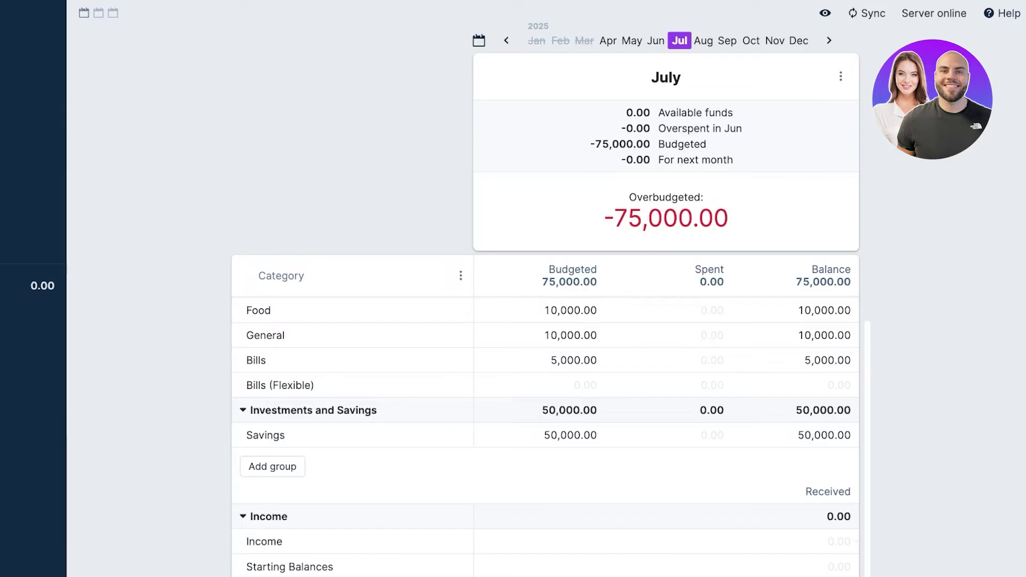
# Step: View the Income category's transactions and create a local account named Payday with a balance of 100,000
pyautogui.click(839, 542)
pyautogui.click(800, 515)
pyautogui.click(550, 297)
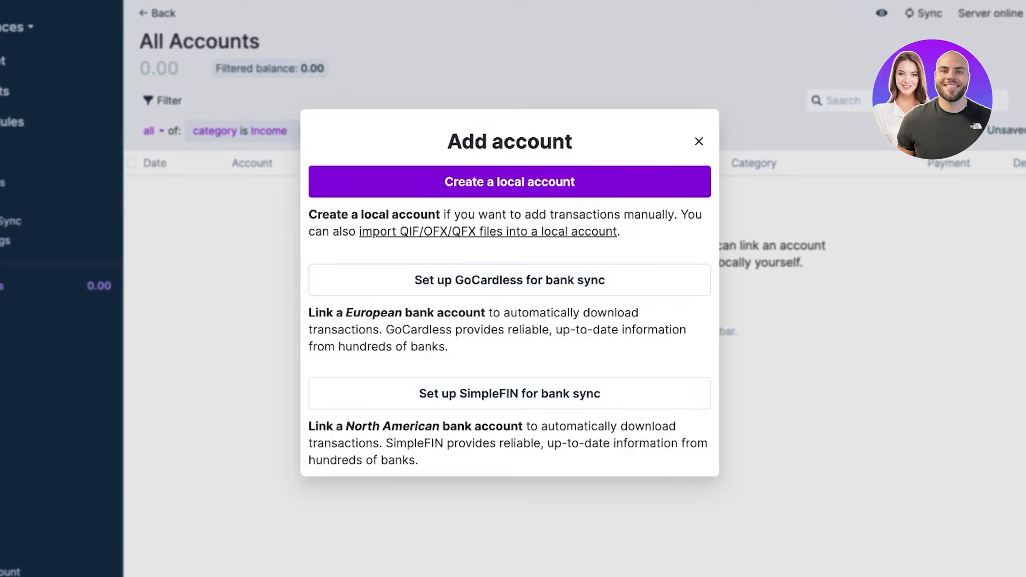
pyautogui.click(510, 182)
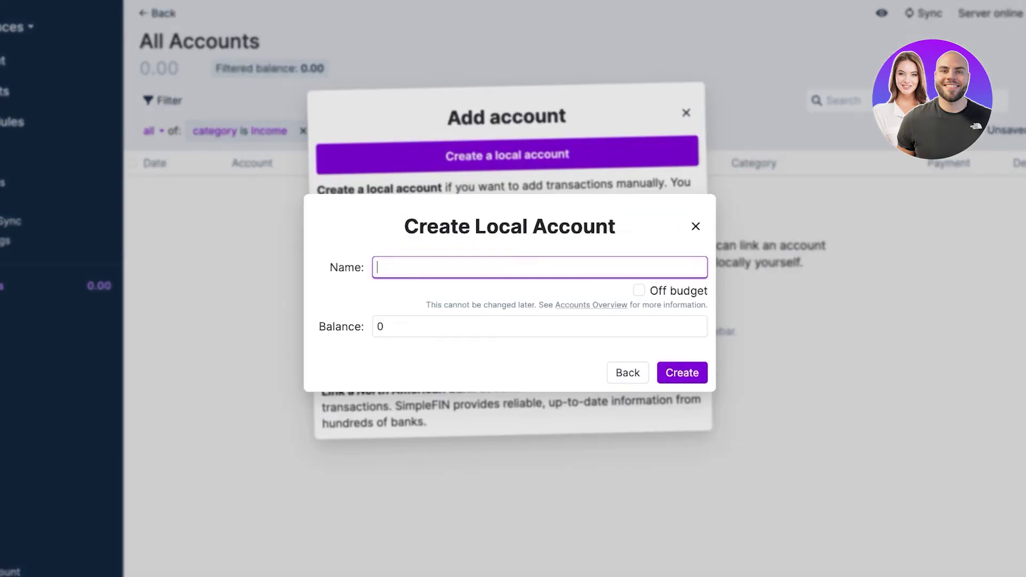
pyautogui.write('Payday')
pyautogui.click(384, 327)
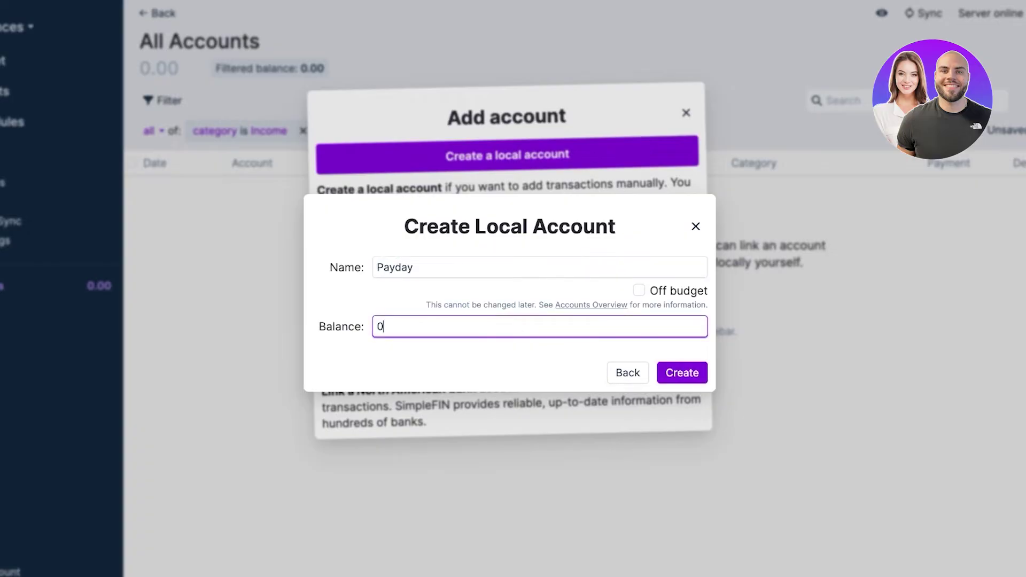
pyautogui.press('BackSpace')
pyautogui.write('100000')
pyautogui.press('Return')
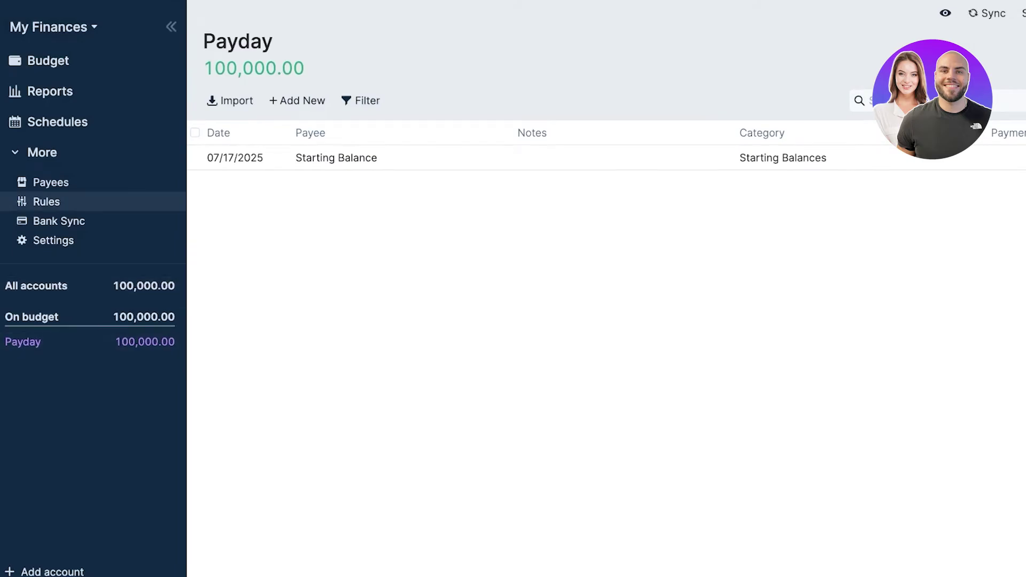
# Step: Review the on-budget and all-accounts transaction lists and July's updated budget table
pyautogui.click(32, 317)
pyautogui.click(35, 286)
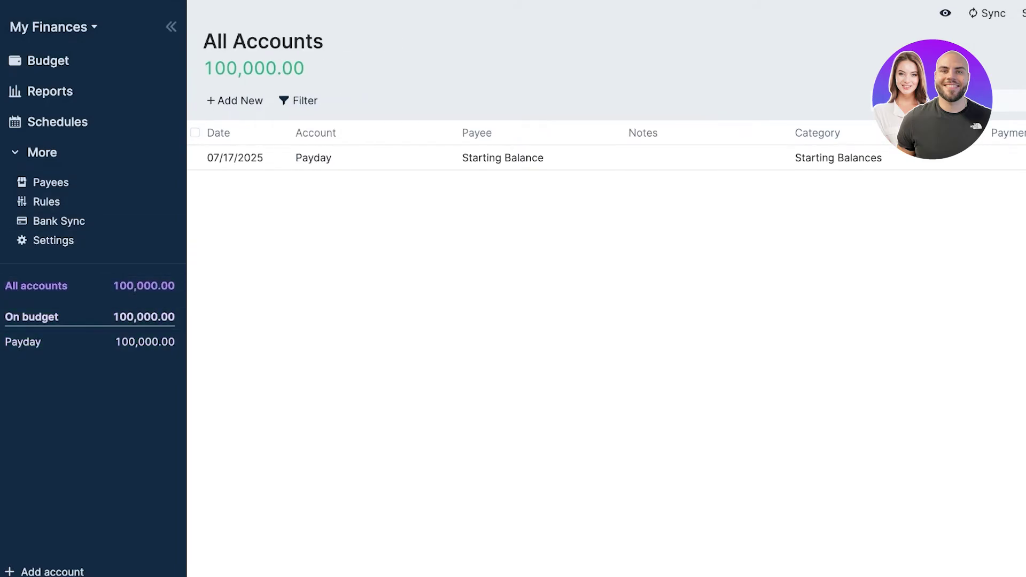
pyautogui.click(48, 60)
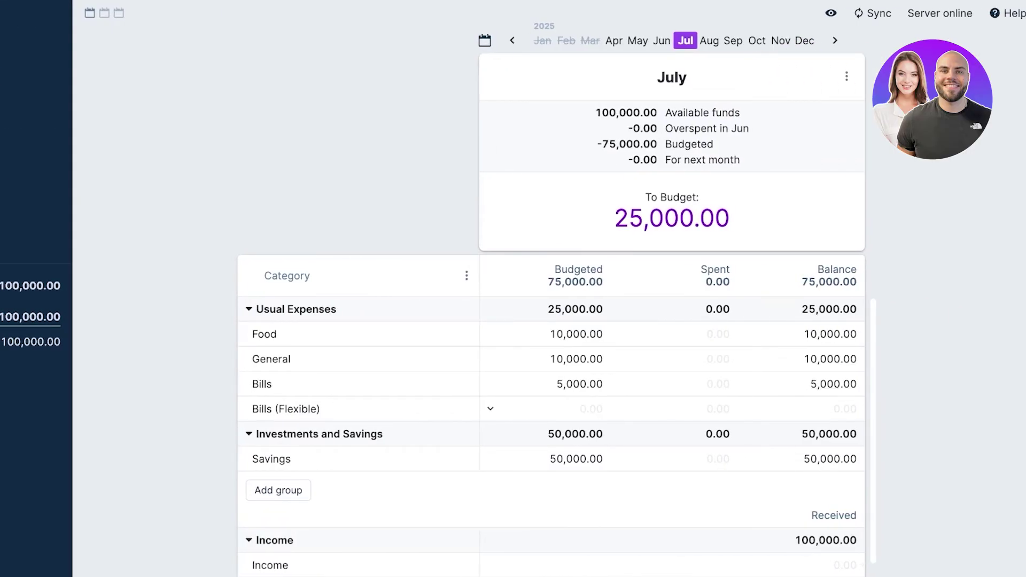
pyautogui.scroll(-1, 558, 438)
pyautogui.scroll(1, 558, 449)
pyautogui.scroll(-1, 559, 428)
pyautogui.scroll(1, 558, 428)
# Step: Open July's Food transactions from the budget and start a new transaction in the Payday account
pyautogui.click(718, 334)
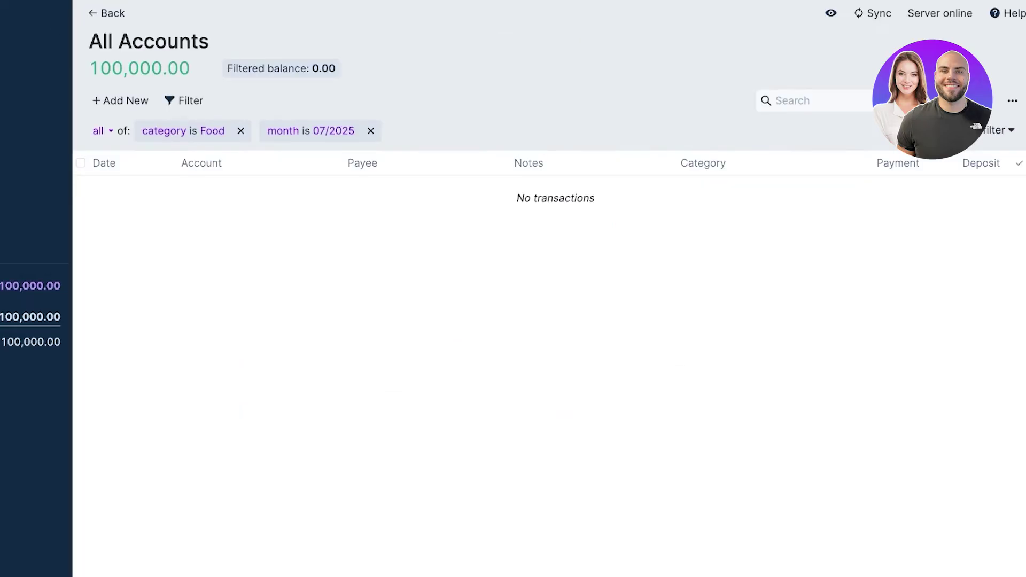
pyautogui.click(106, 13)
pyautogui.click(718, 334)
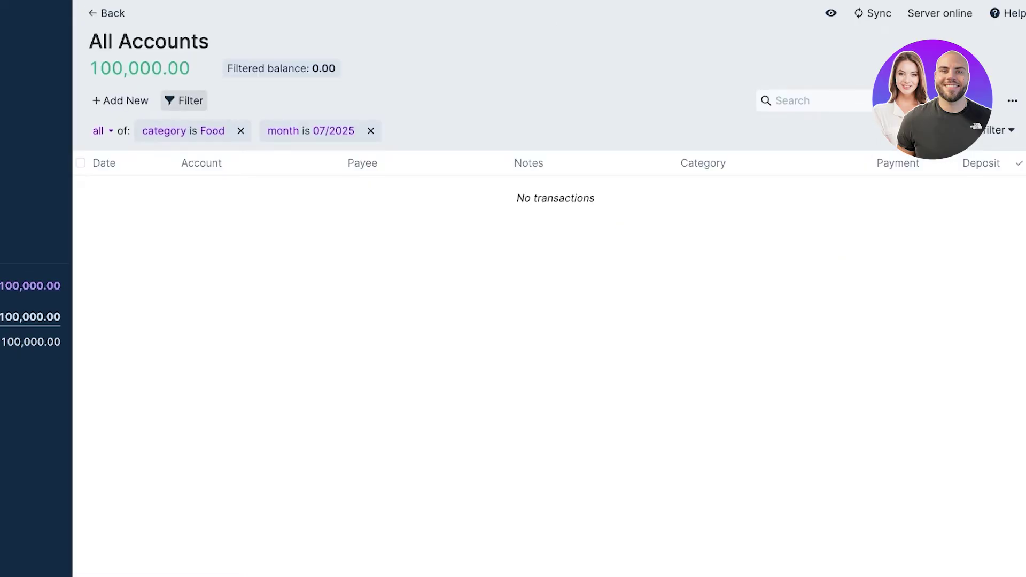
pyautogui.click(120, 101)
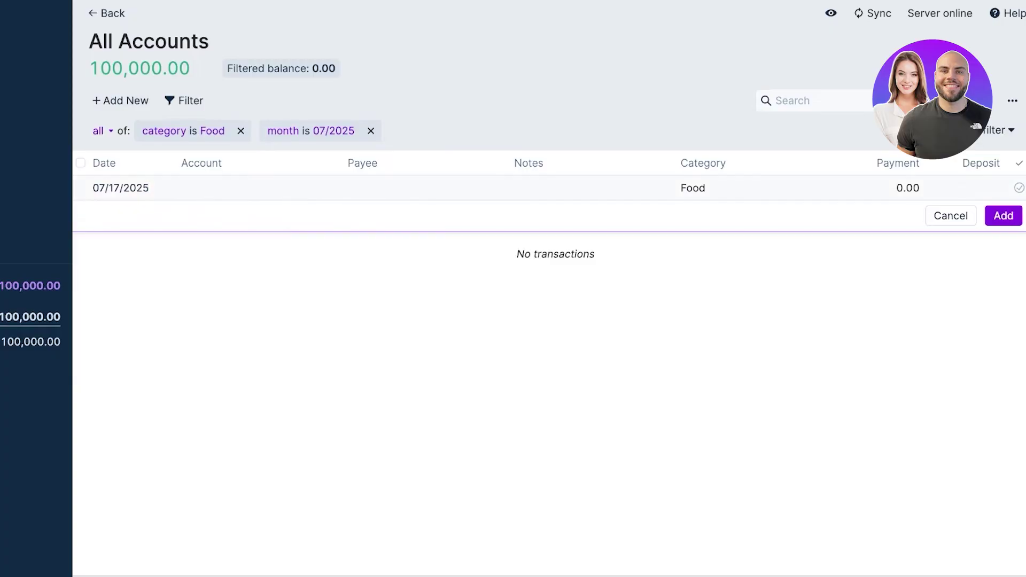
pyautogui.click(260, 188)
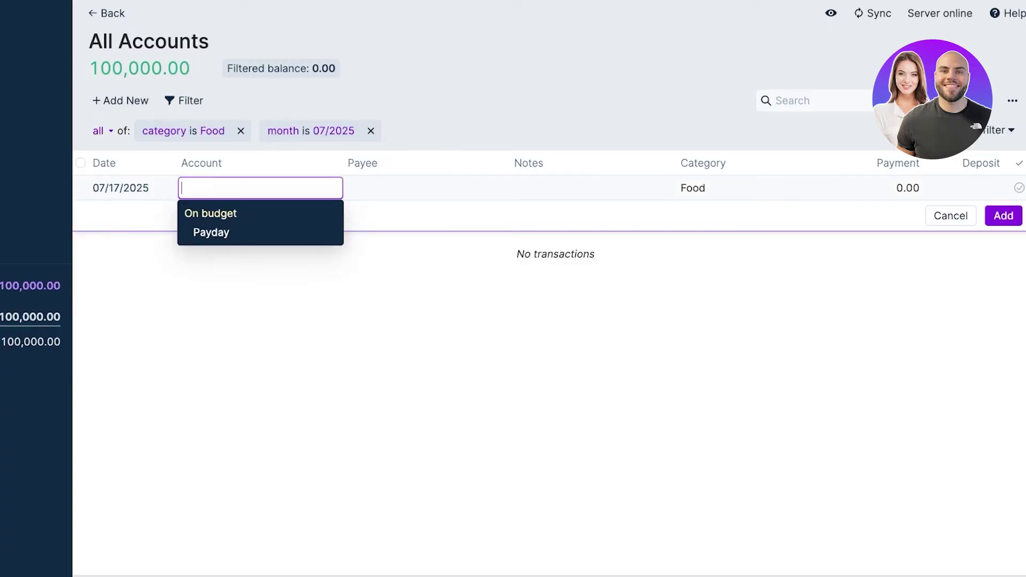
pyautogui.press('Down')
pyautogui.press('Tab')
pyautogui.press('Down')
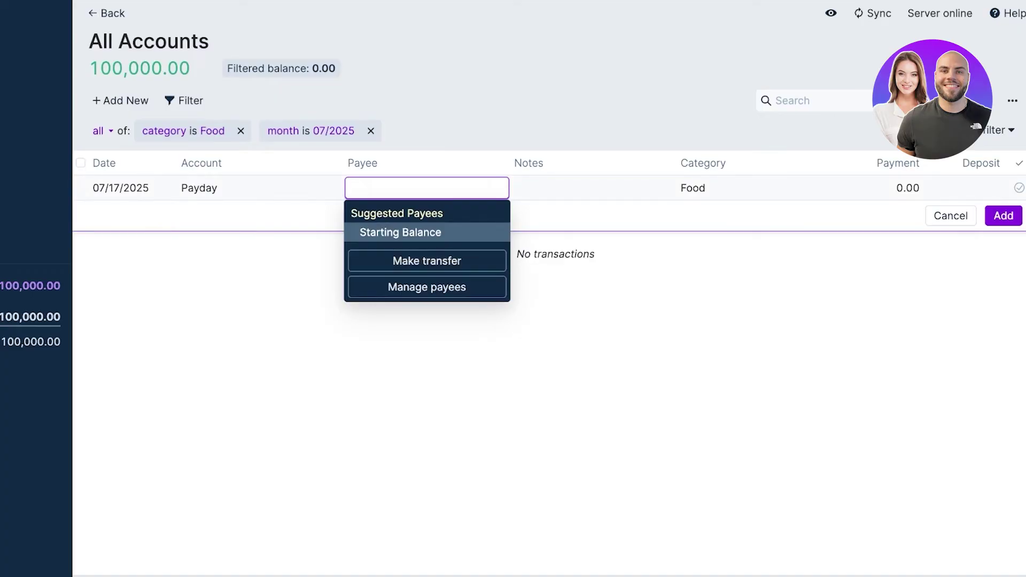
# Step: Give the new Food transaction a payment of 3,000 without a payee and add it
pyautogui.press('Tab')
pyautogui.press('Tab')
pyautogui.press('Tab')
pyautogui.press('Tab')
pyautogui.hotkey('shift', 'Tab')
pyautogui.write('3000')
pyautogui.press('Return')
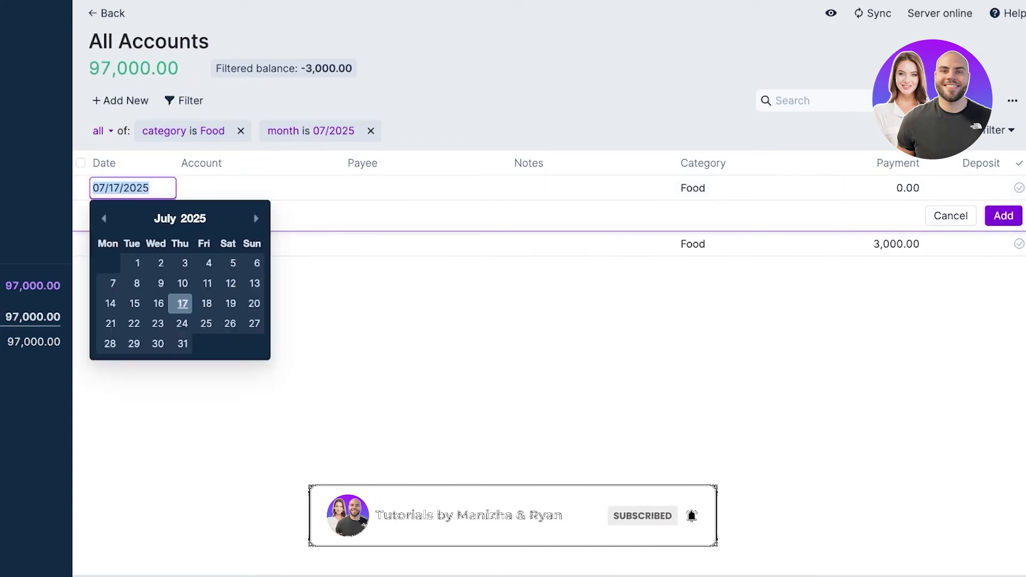
pyautogui.press('Return')
pyautogui.press('Return')
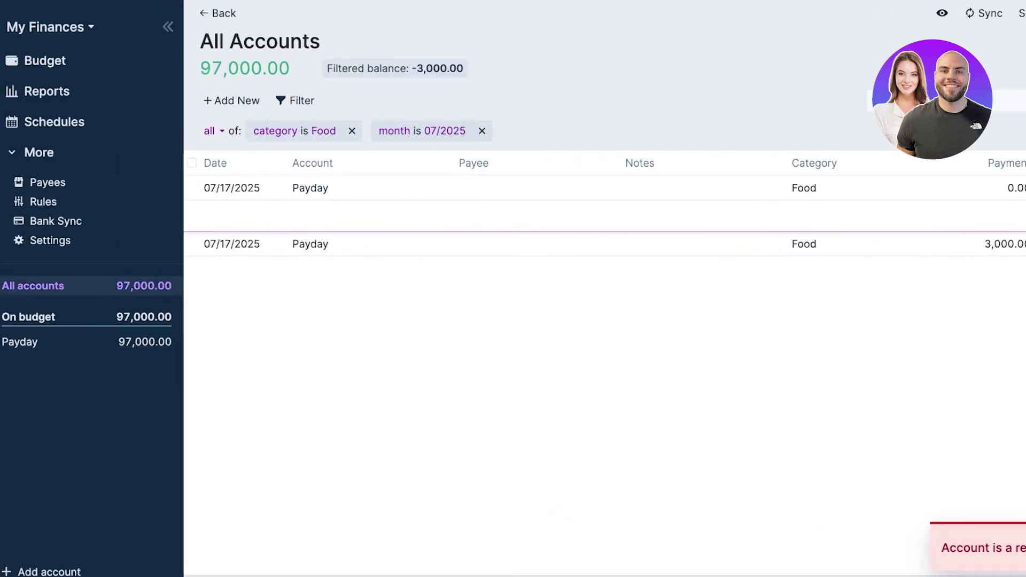
# Step: Check Food's spending and balance in July's budget
pyautogui.click(45, 60)
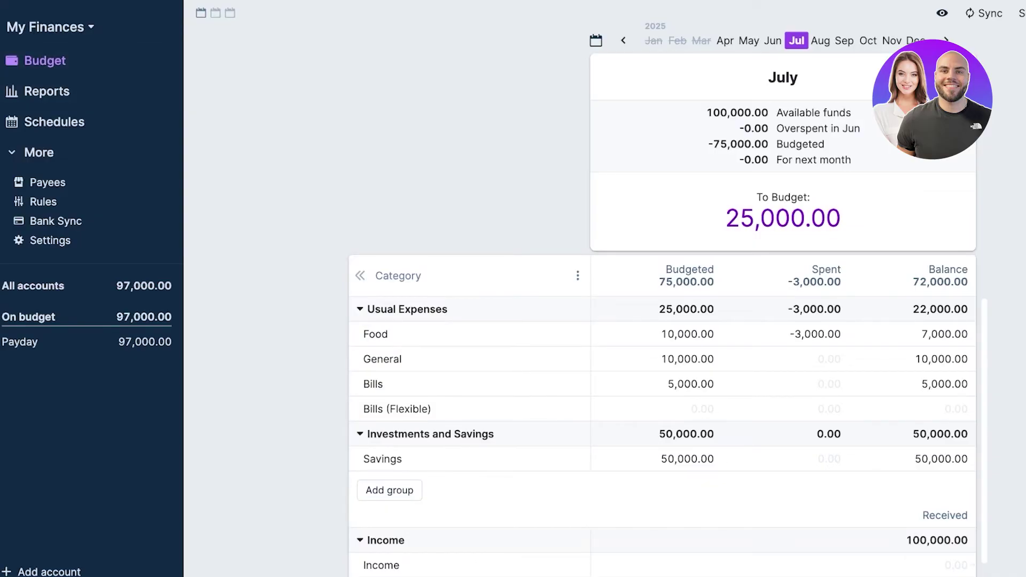
pyautogui.scroll(-1, 471, 329)
pyautogui.scroll(1, 471, 328)
pyautogui.scroll(-2, 748, 375)
# Step: Open the reports dashboard and examine its edit mode and the widget types that can be added
pyautogui.click(47, 92)
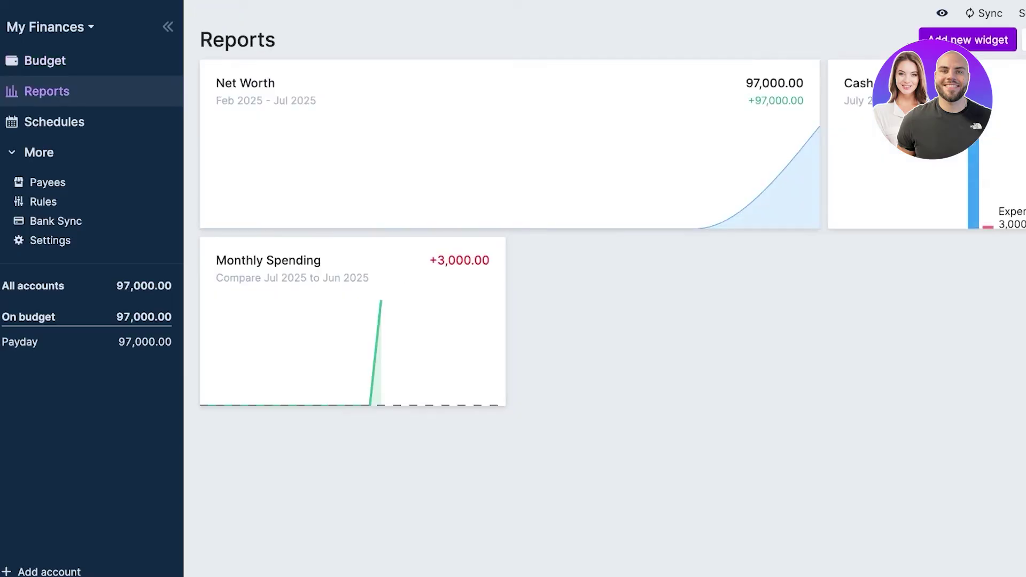
pyautogui.click(168, 27)
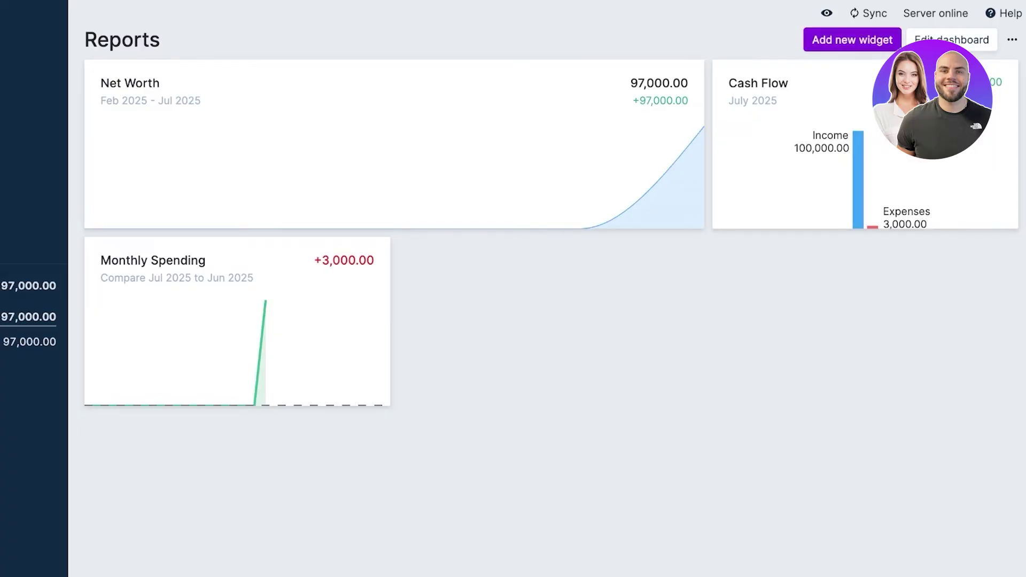
pyautogui.click(951, 40)
pyautogui.click(952, 40)
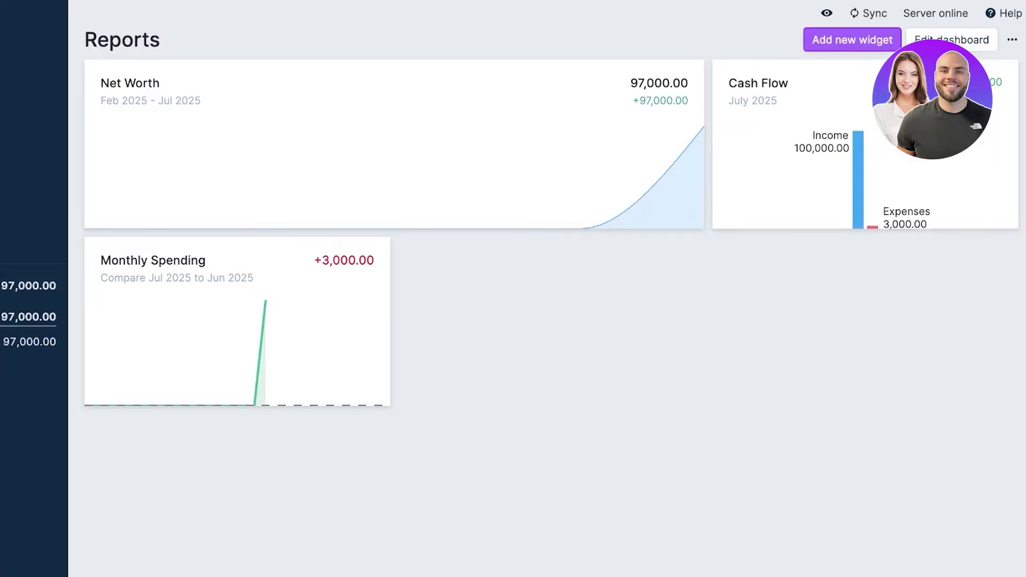
pyautogui.click(853, 40)
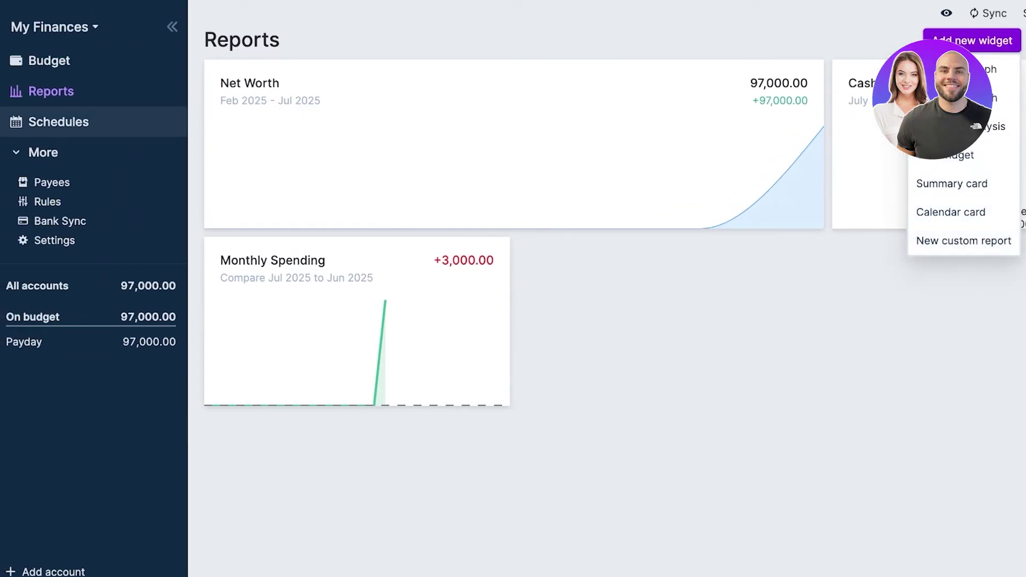
# Step: Open the schedules page and examine the new schedule form, including its payee choices
pyautogui.click(59, 122)
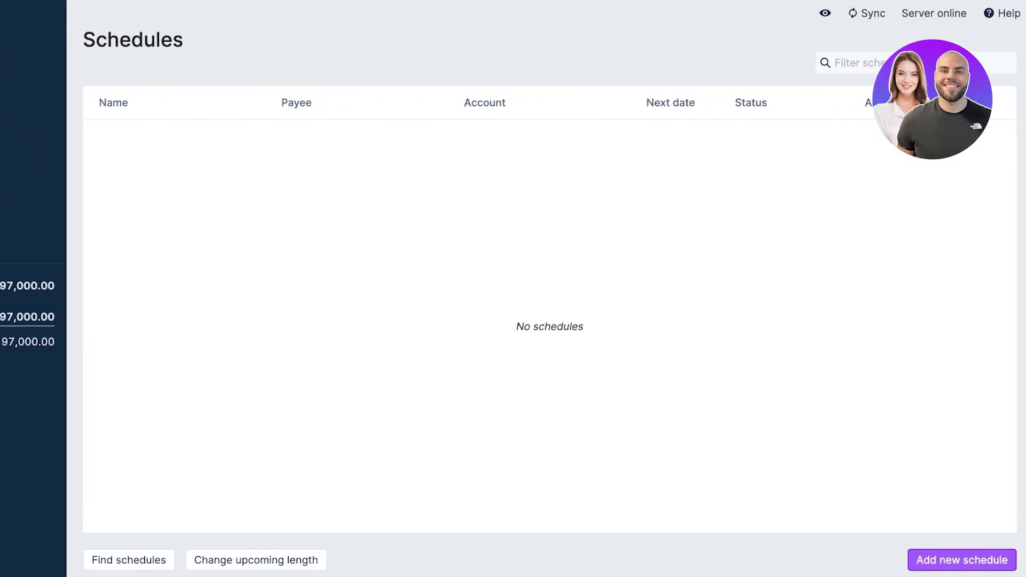
pyautogui.click(961, 559)
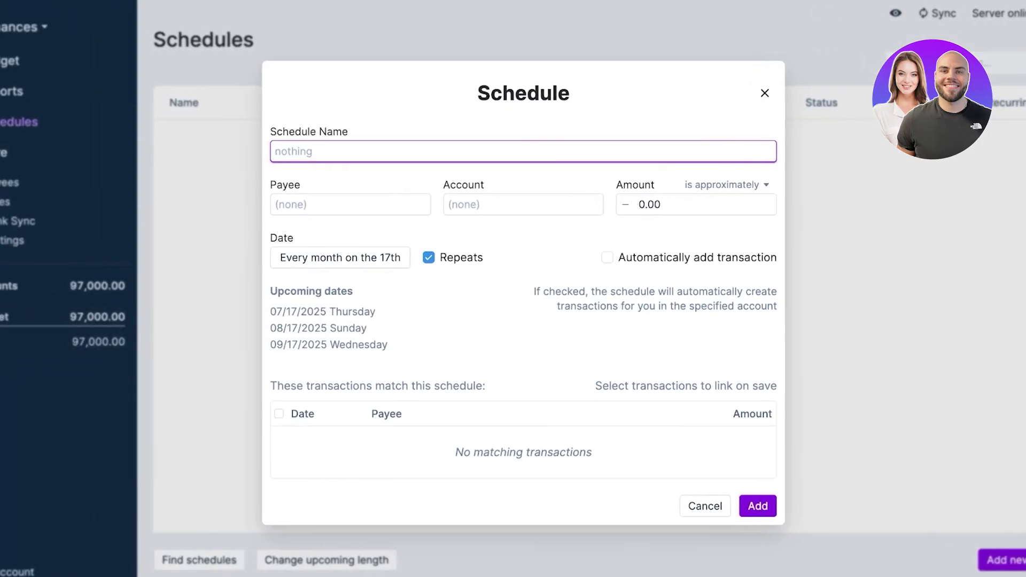
pyautogui.click(350, 204)
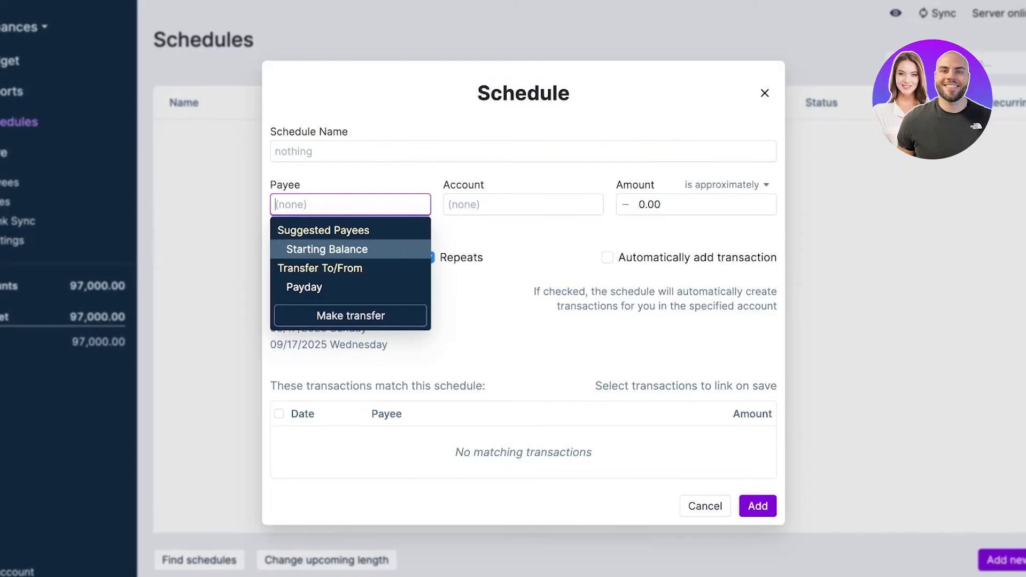
pyautogui.press('Escape')
pyautogui.press('Escape')
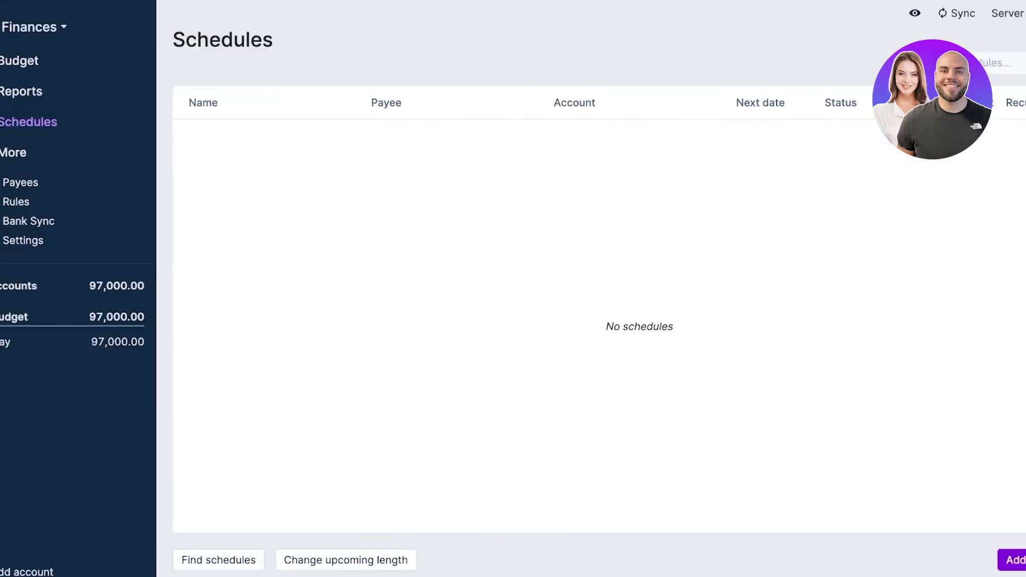
# Step: Try out a new rule with the condition payee is Payday, view the category choices for its action, and discard it
pyautogui.click(40, 152)
pyautogui.click(40, 153)
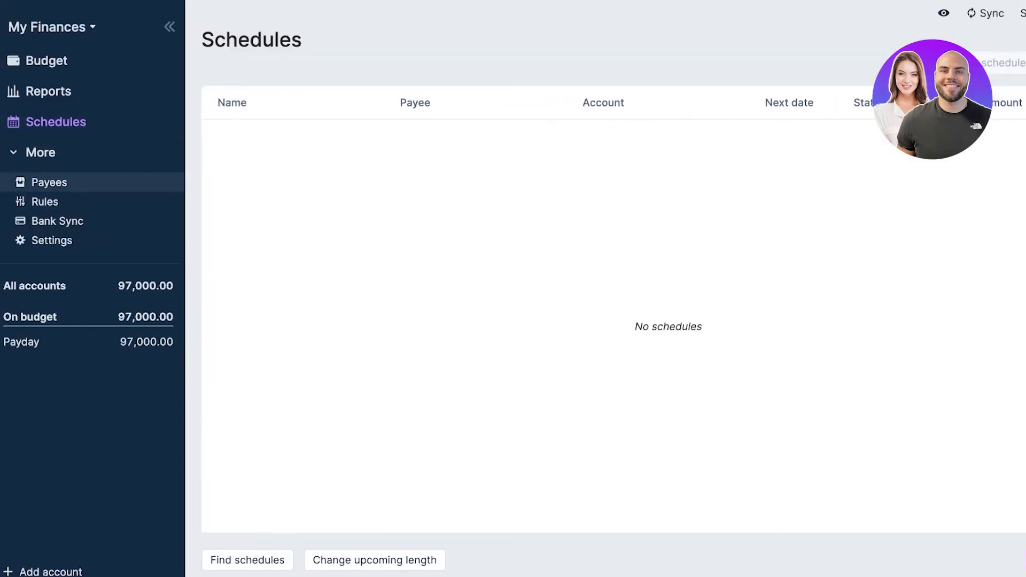
pyautogui.click(44, 201)
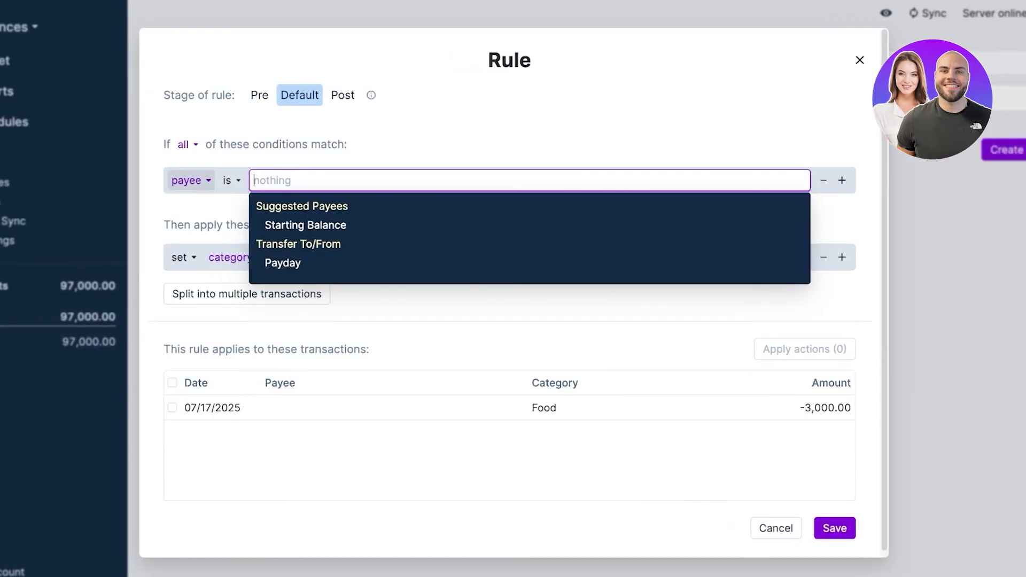
pyautogui.click(191, 181)
pyautogui.click(272, 180)
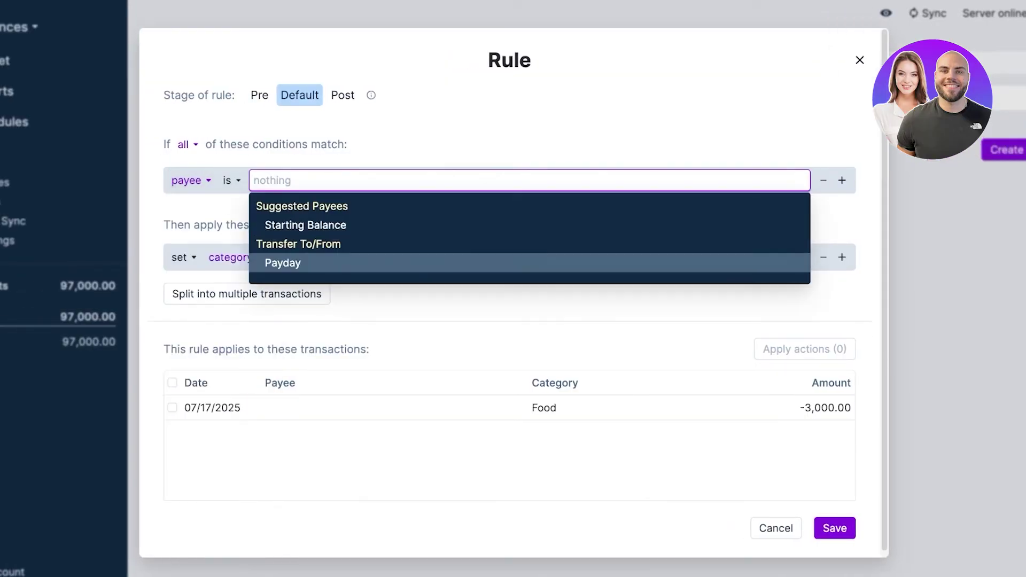
pyautogui.press('Return')
pyautogui.click(293, 257)
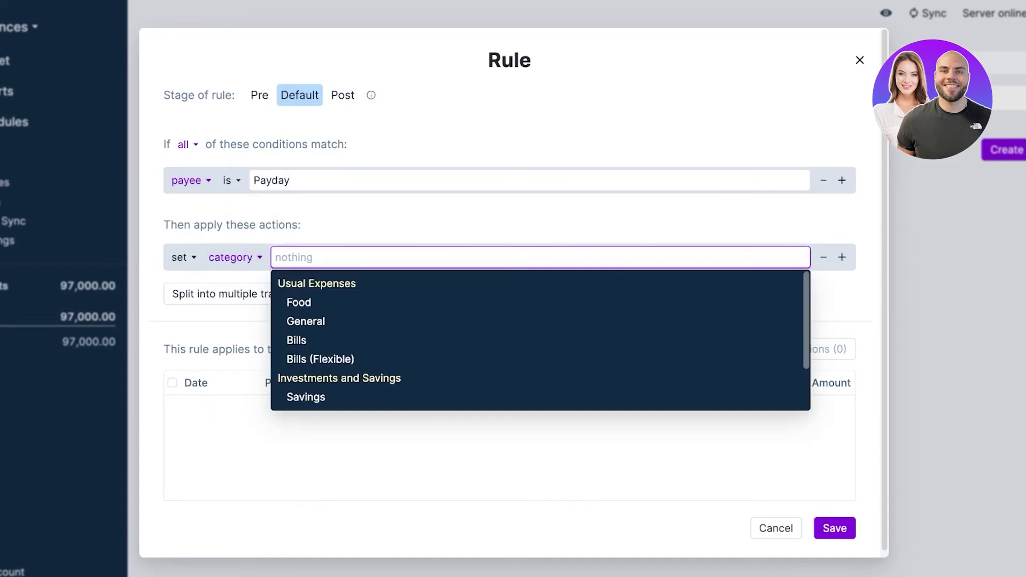
pyautogui.press('Escape')
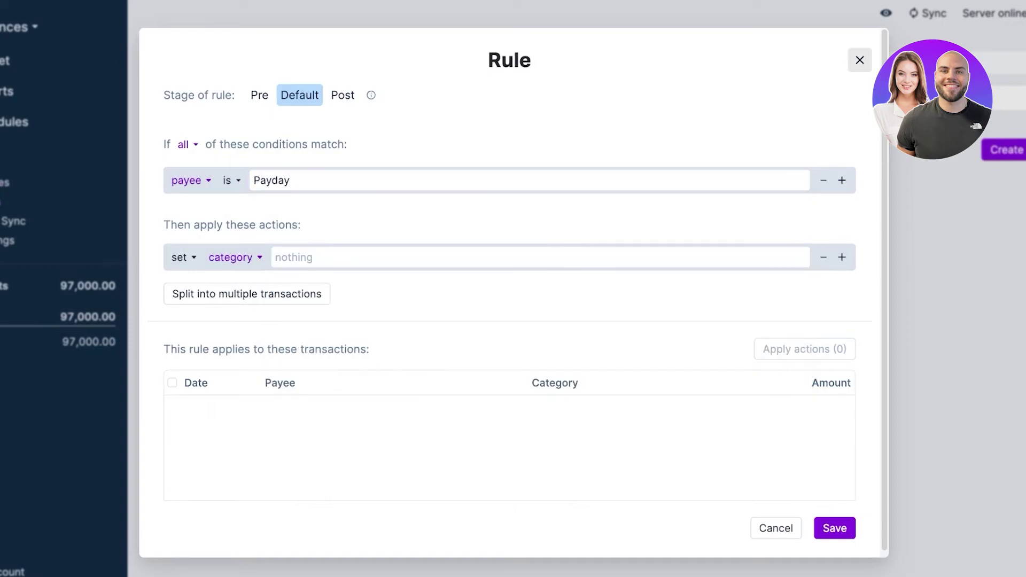
pyautogui.click(860, 60)
# Step: Open July's Food transactions from the budget and remove the category and month filters
pyautogui.click(32, 60)
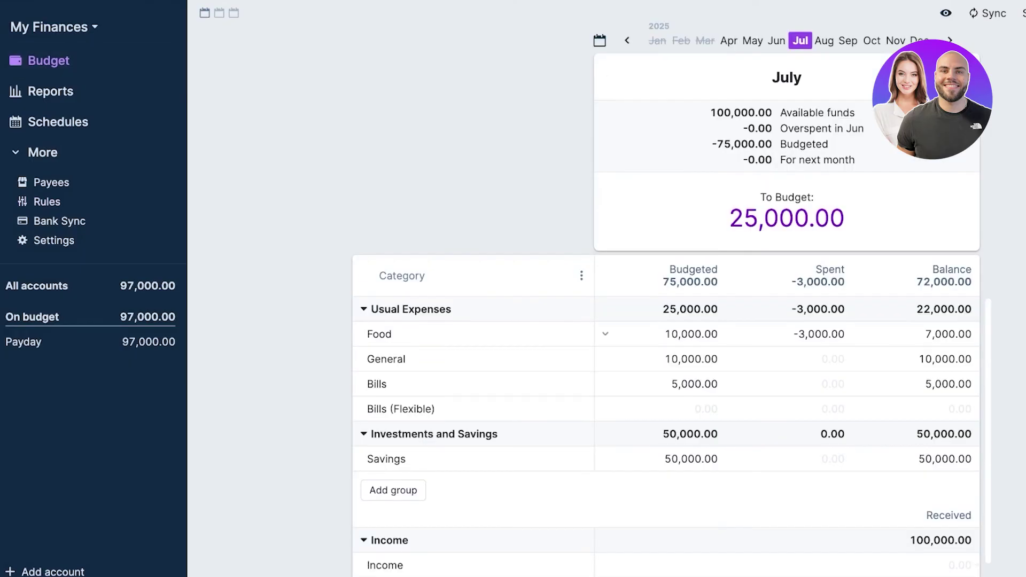
pyautogui.moveTo(363, 276)
pyautogui.click(819, 334)
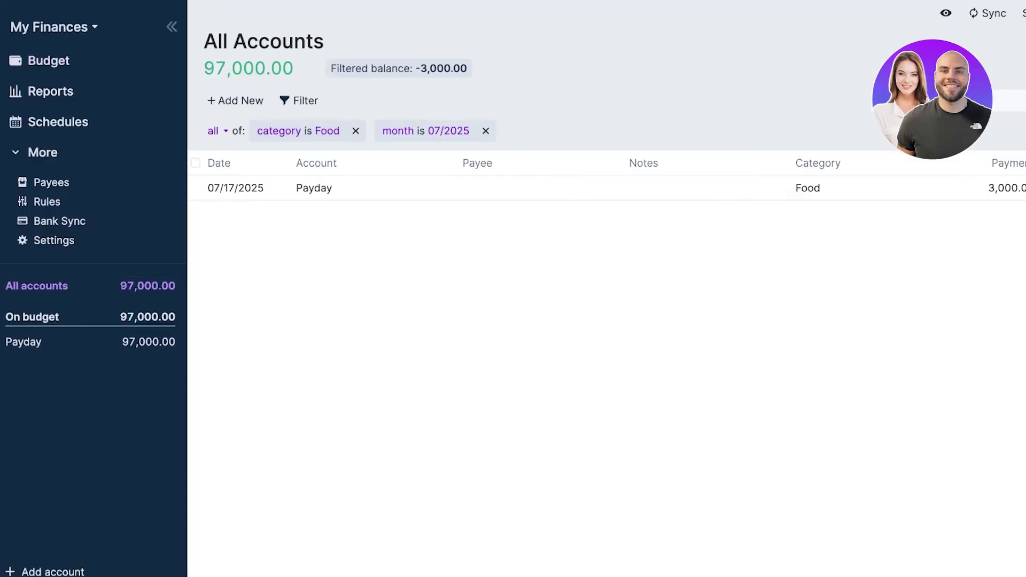
pyautogui.click(355, 131)
pyautogui.click(313, 131)
# Step: Enter a new transaction dated 07/17/2025 in All Accounts with category General and a payment of 6,000.00
pyautogui.click(117, 100)
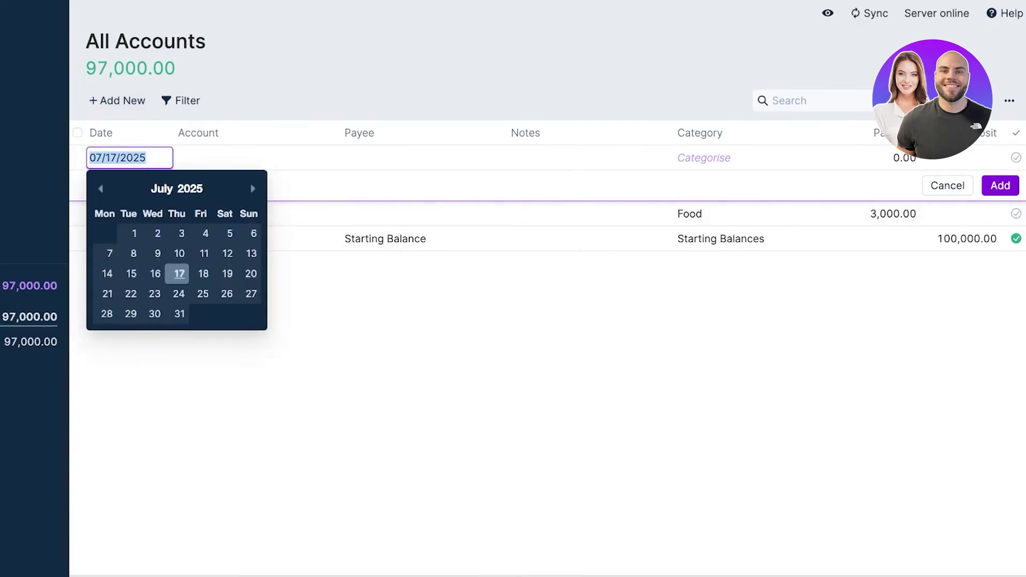
pyautogui.click(756, 157)
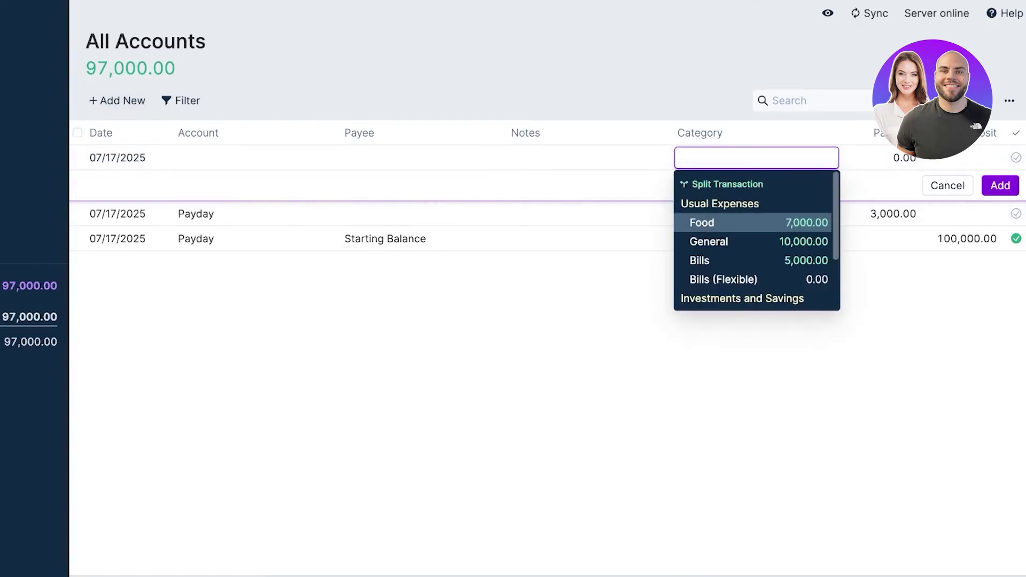
pyautogui.press('Up')
pyautogui.press('Tab')
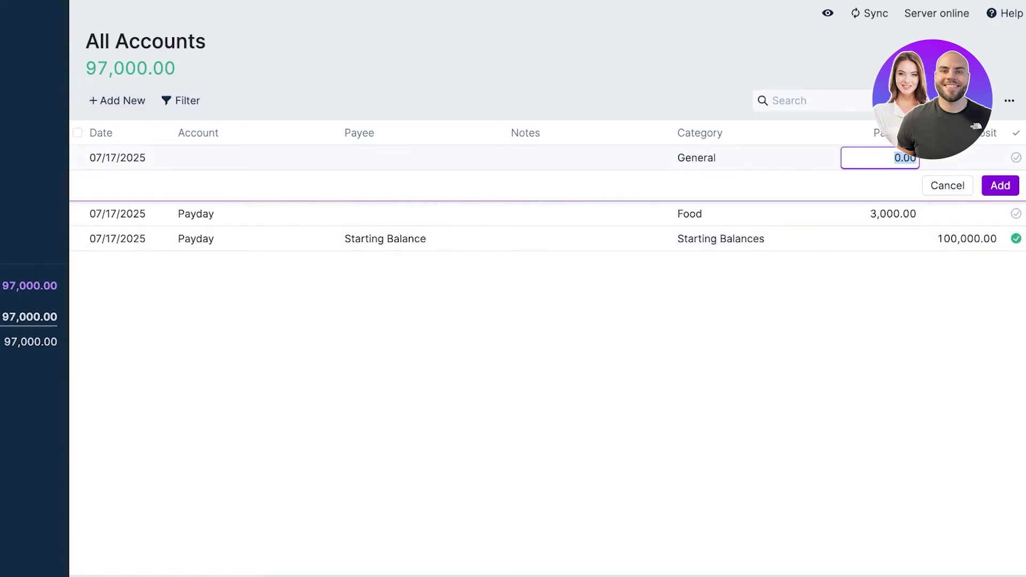
pyautogui.write('600')
pyautogui.press('BackSpace')
pyautogui.press('BackSpace')
pyautogui.write('000')
pyautogui.press('Return')
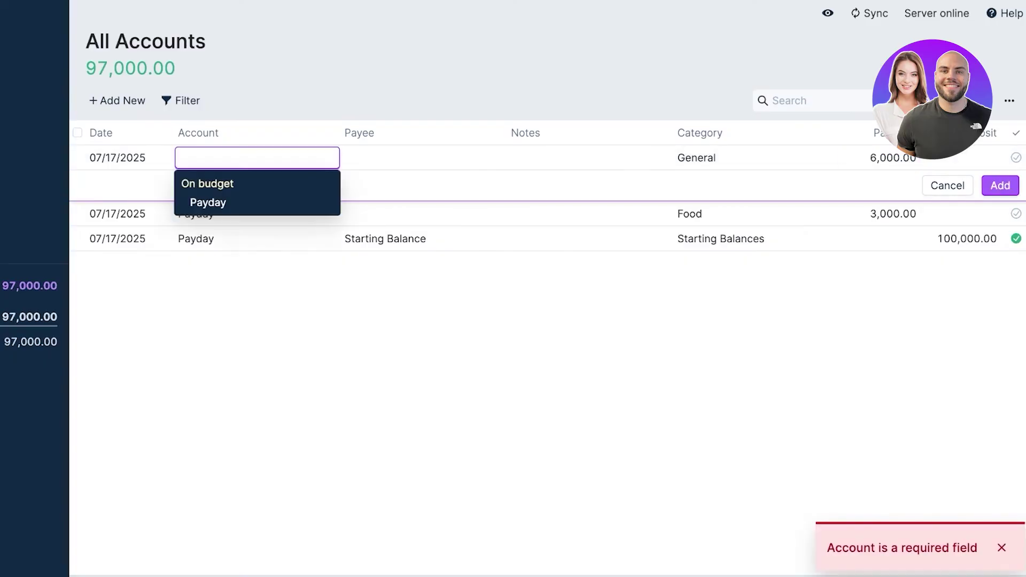
# Step: Assign the new transaction to the Payday account and add it to the list
pyautogui.press('Down')
pyautogui.press('Return')
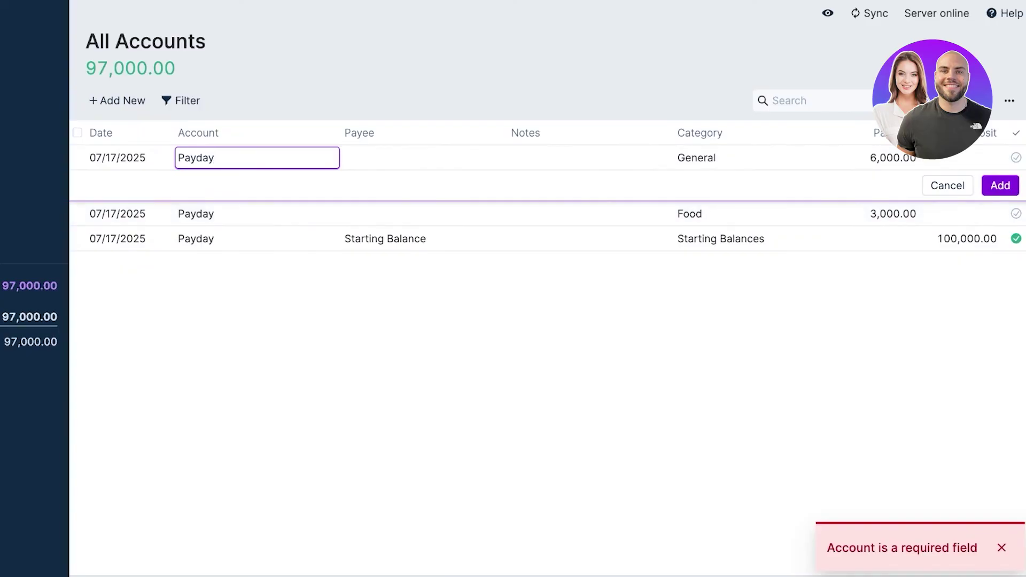
pyautogui.click(1000, 185)
pyautogui.click(533, 233)
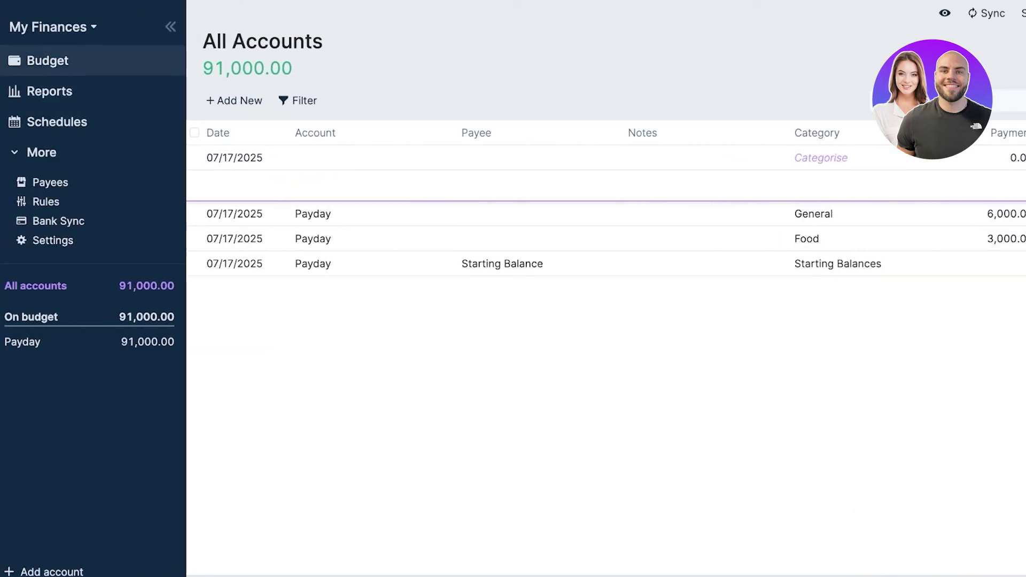
# Step: Return to the budget and review July's budgeted, spent and balance figures for each category
pyautogui.click(47, 60)
pyautogui.scroll(-1, 604, 310)
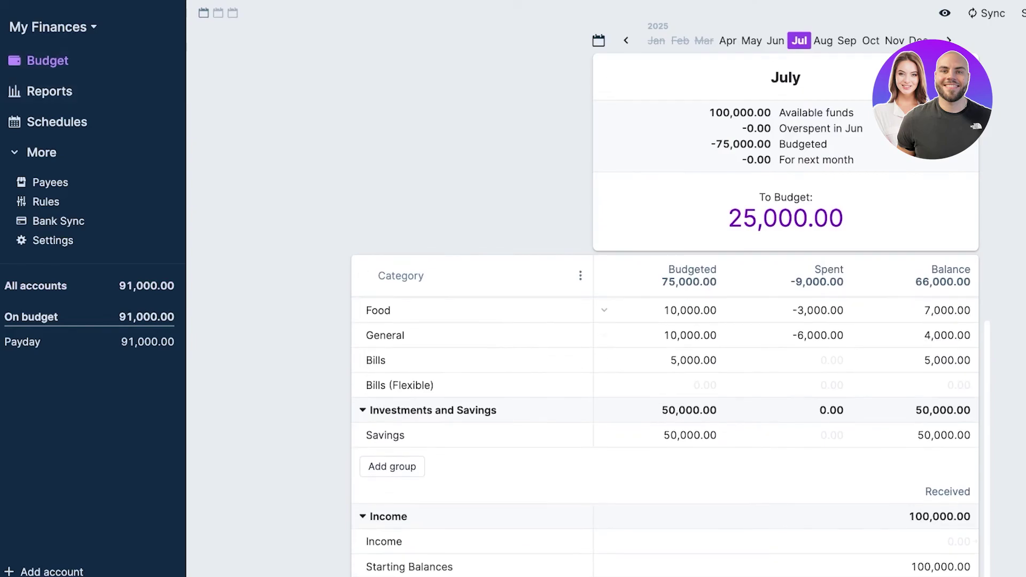
pyautogui.scroll(1, 604, 436)
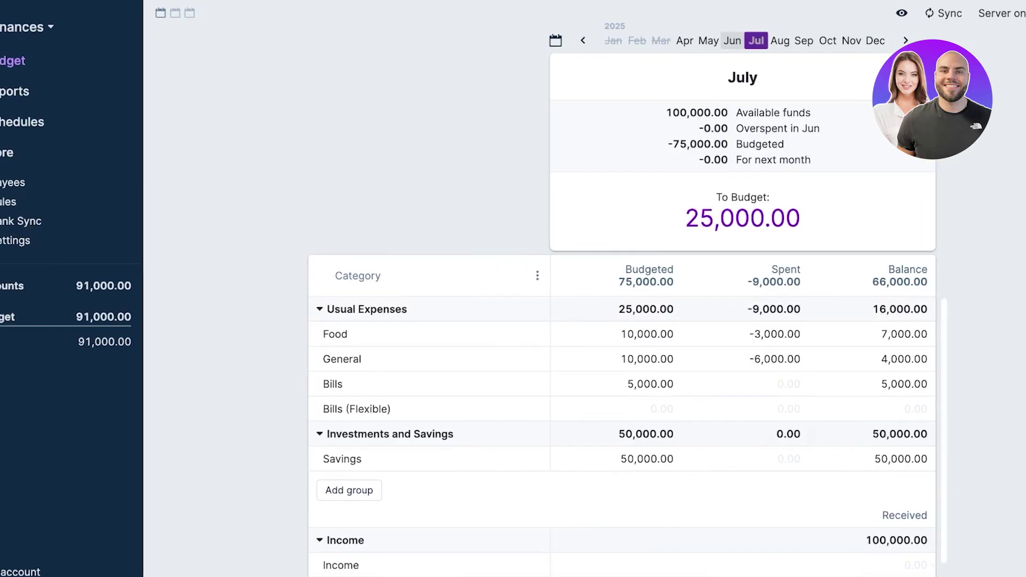
# Step: Look through the budgets of earlier and later months, including September and October, and end on August
pyautogui.click(776, 41)
pyautogui.click(655, 40)
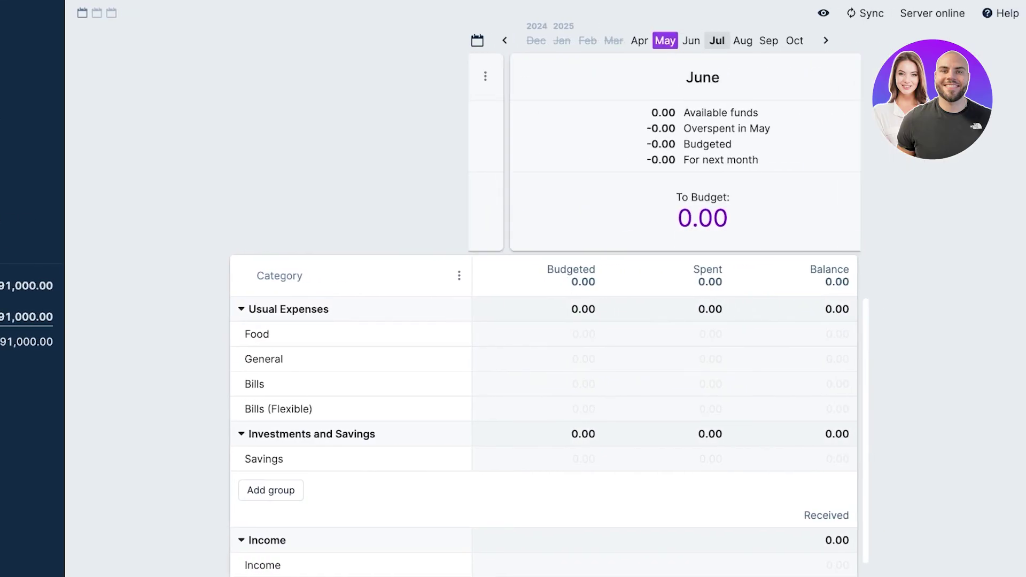
pyautogui.click(639, 41)
pyautogui.click(795, 41)
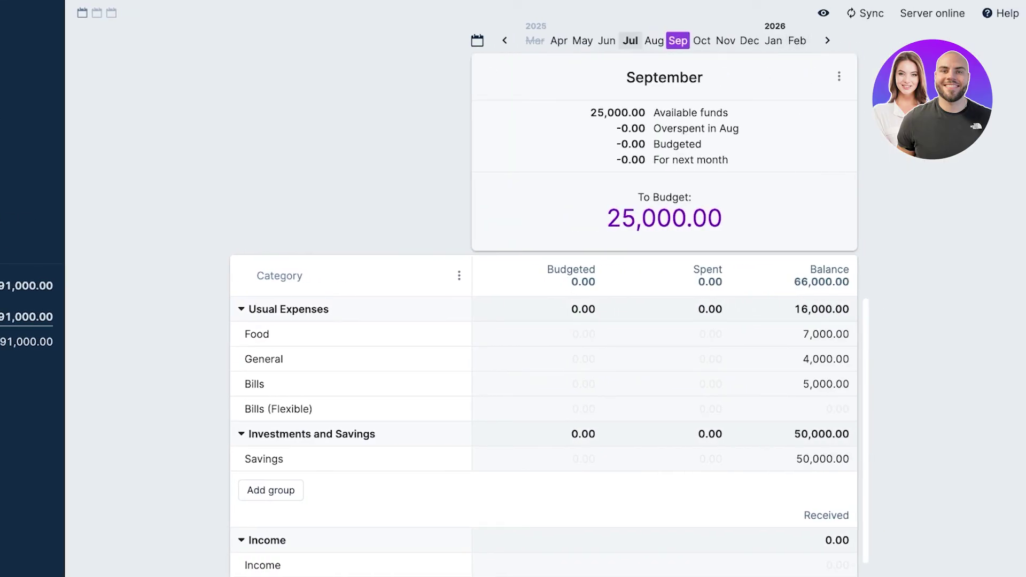
pyautogui.click(702, 41)
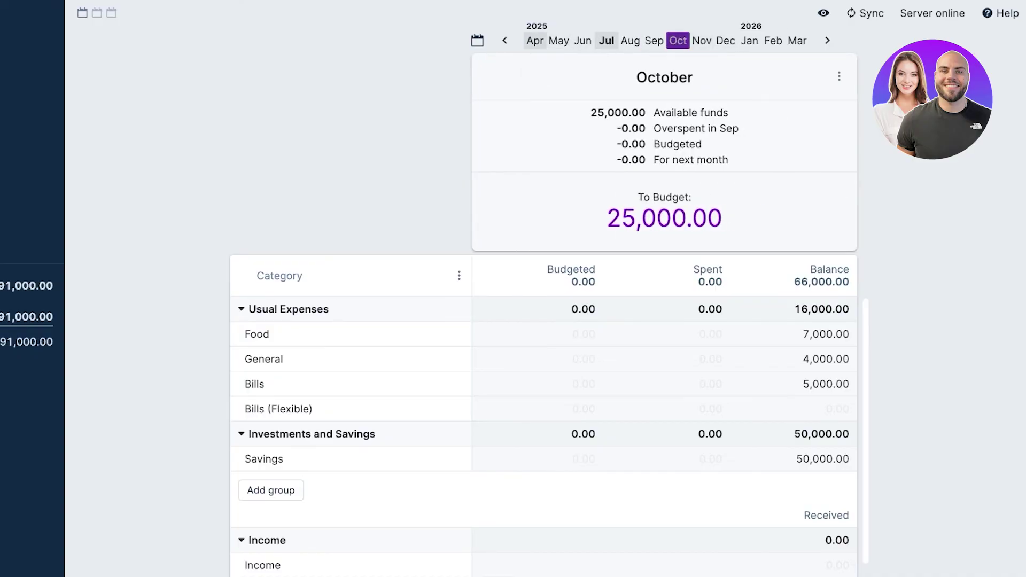
pyautogui.click(631, 40)
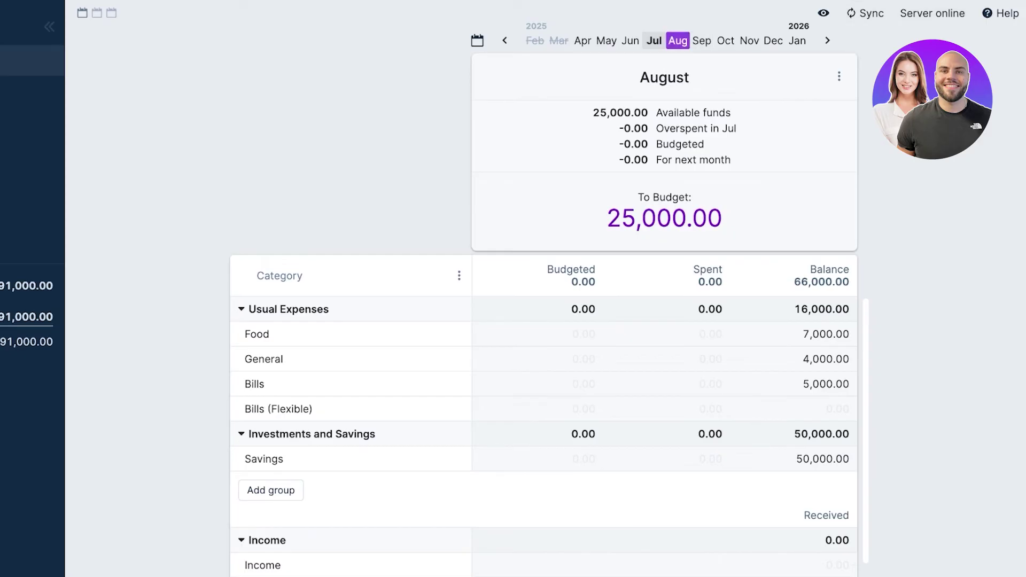
# Step: Rename the Bills (Flexible) category under Usual Expenses to Travel
pyautogui.scroll(-1, 374, 361)
pyautogui.click(324, 385)
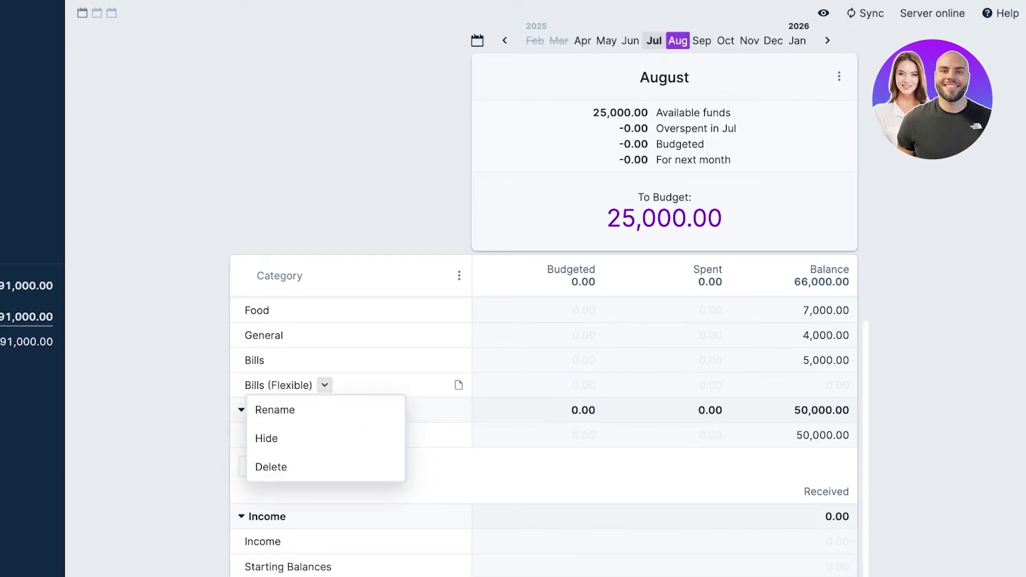
pyautogui.press('Escape')
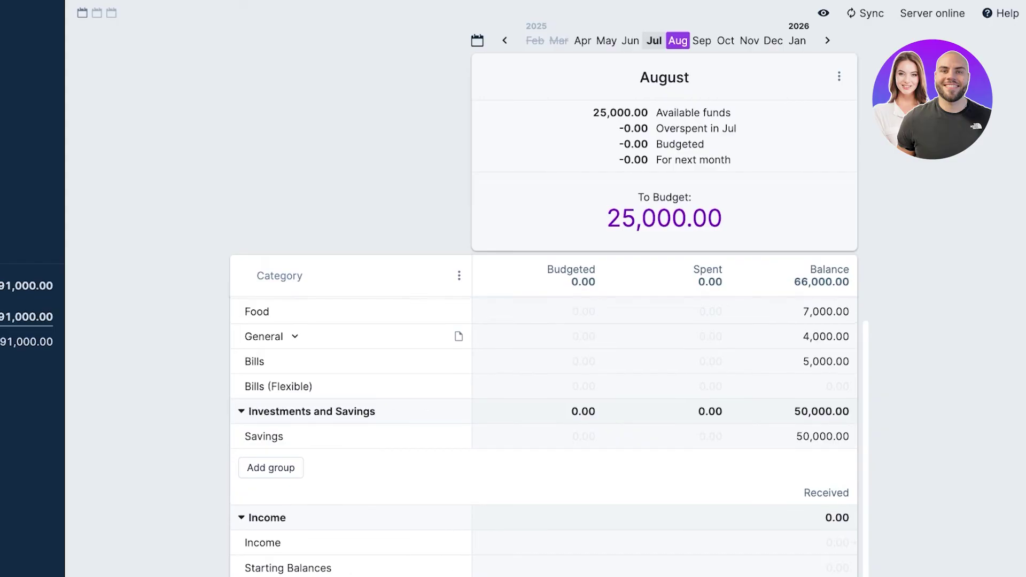
pyautogui.scroll(1, 292, 335)
pyautogui.click(324, 409)
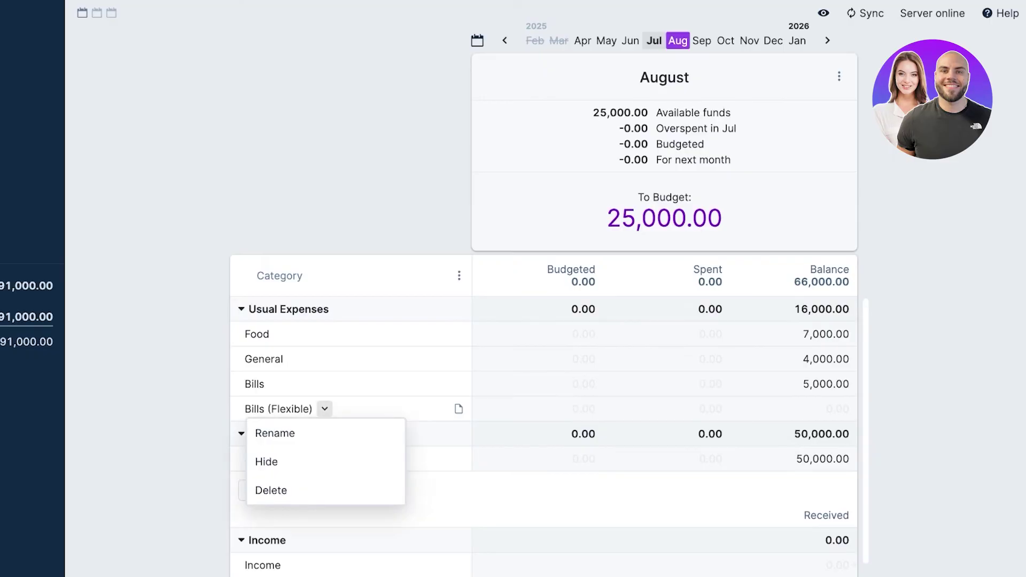
pyautogui.click(275, 431)
pyautogui.press('BackSpace')
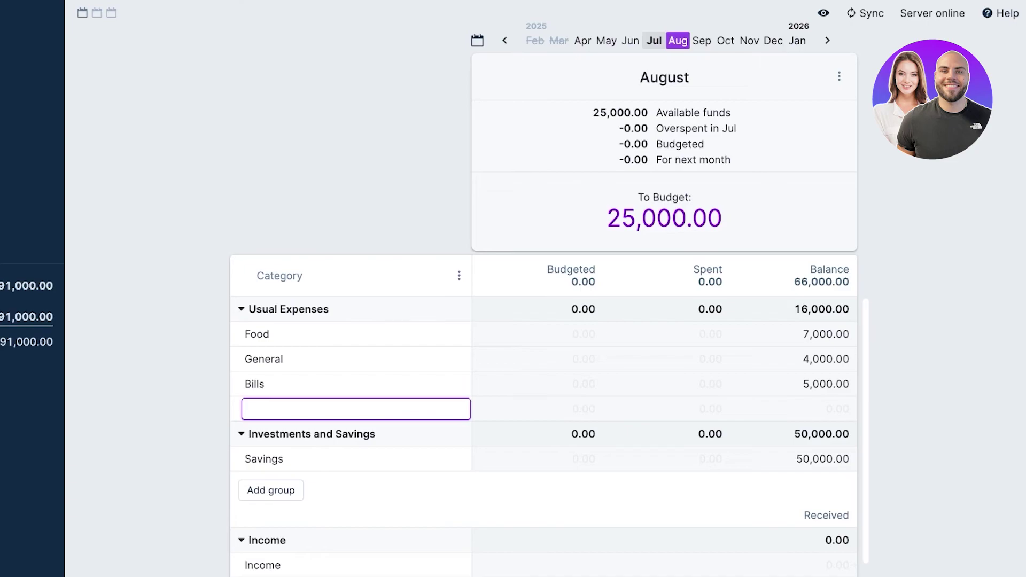
pyautogui.write('Travel')
pyautogui.press('Return')
pyautogui.click(837, 409)
pyautogui.click(545, 409)
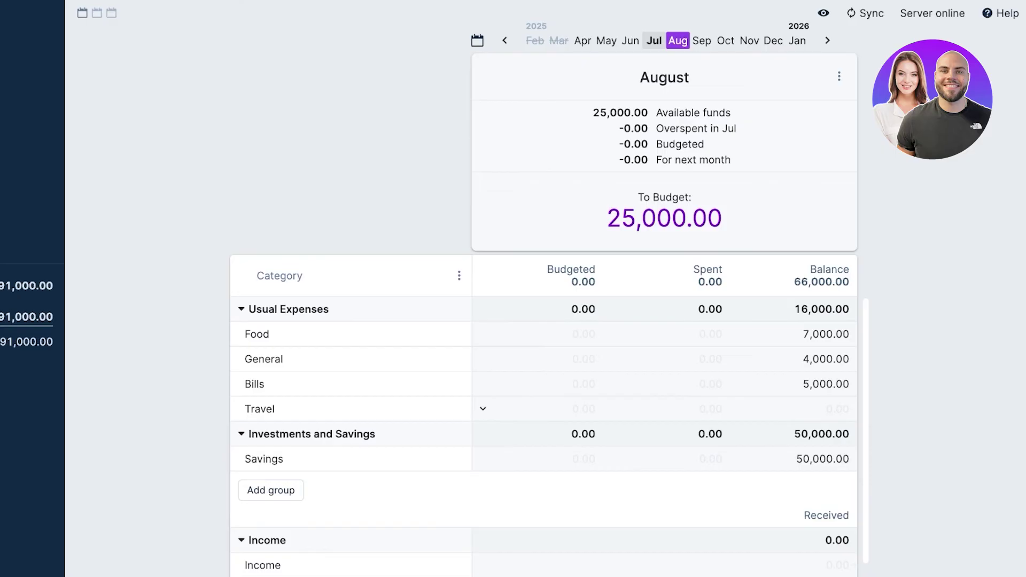
# Step: Turn on overspending rollover for the Food category's August balance
pyautogui.click(825, 384)
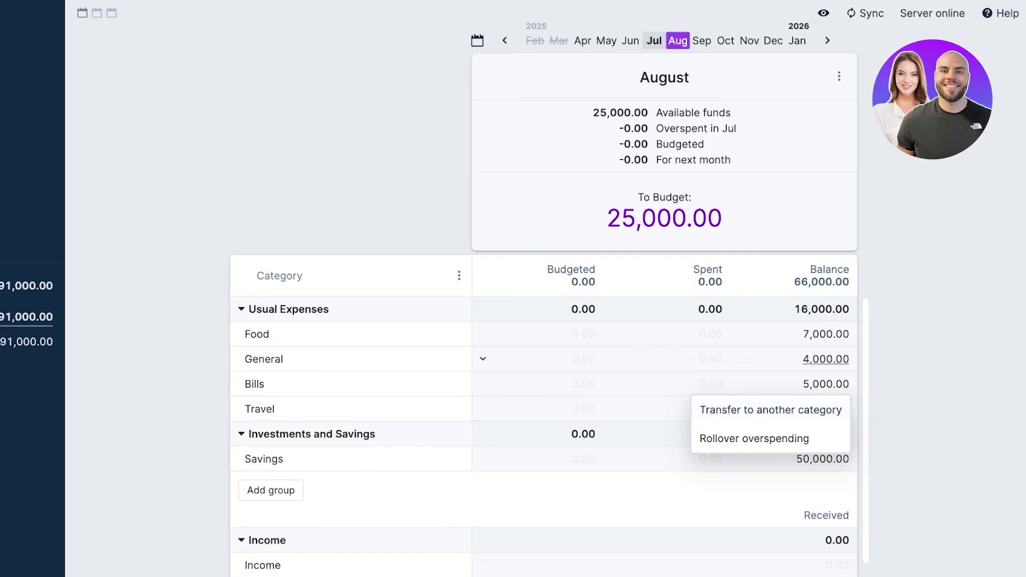
pyautogui.click(826, 335)
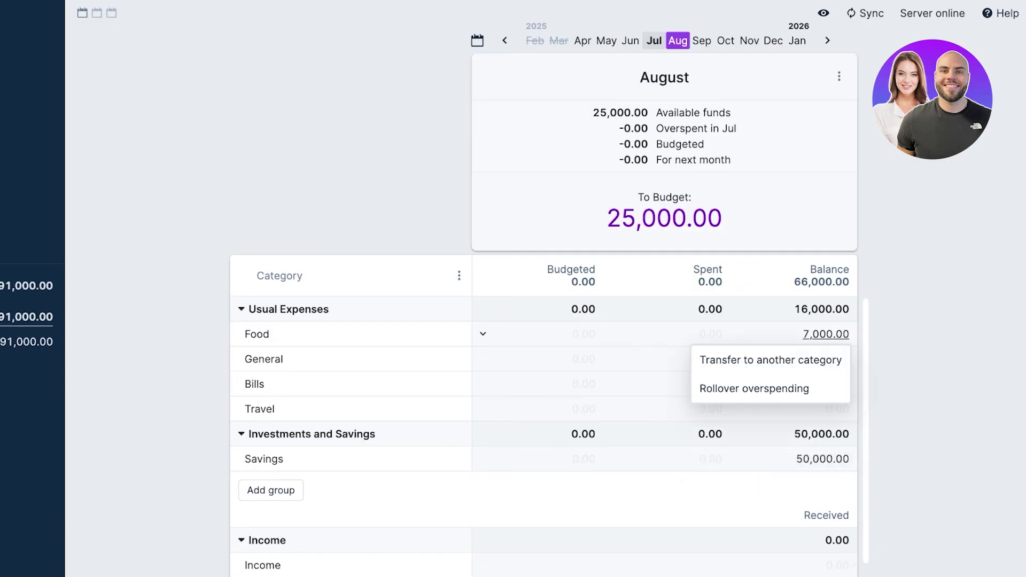
pyautogui.click(755, 389)
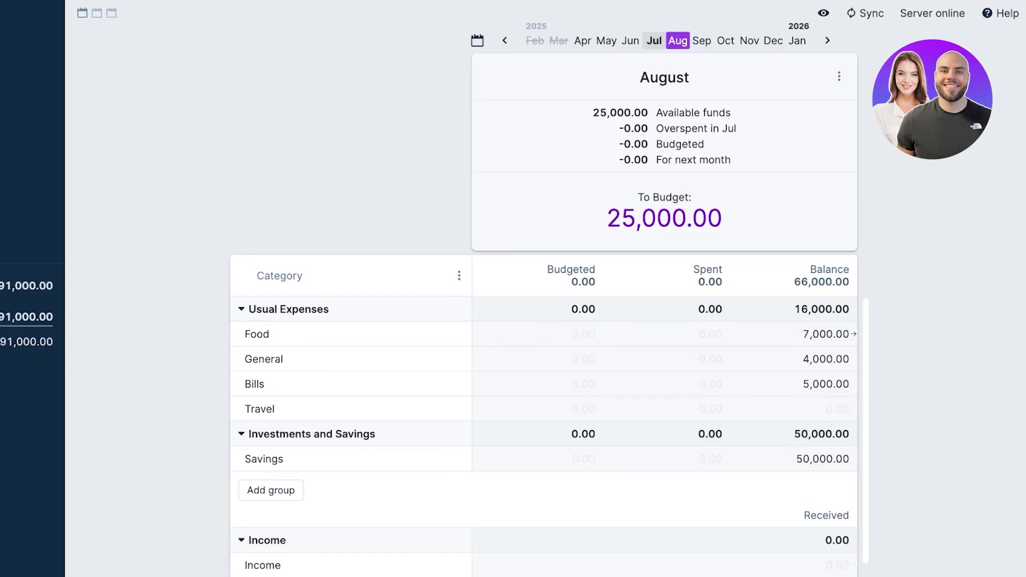
# Step: Transfer Food's full August balance of 7,000.00 to the Travel category
pyautogui.click(826, 334)
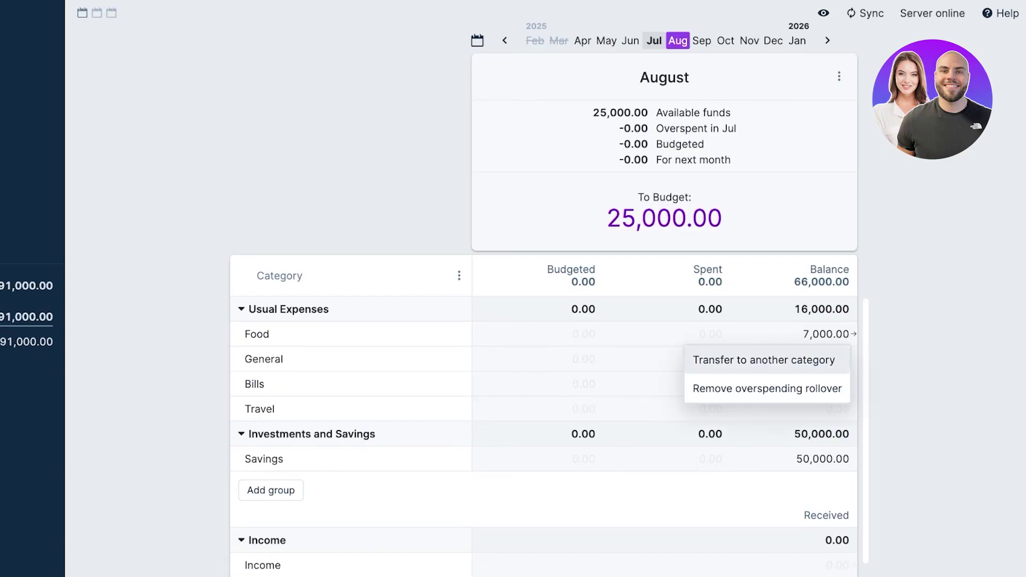
pyautogui.click(763, 360)
pyautogui.click(779, 428)
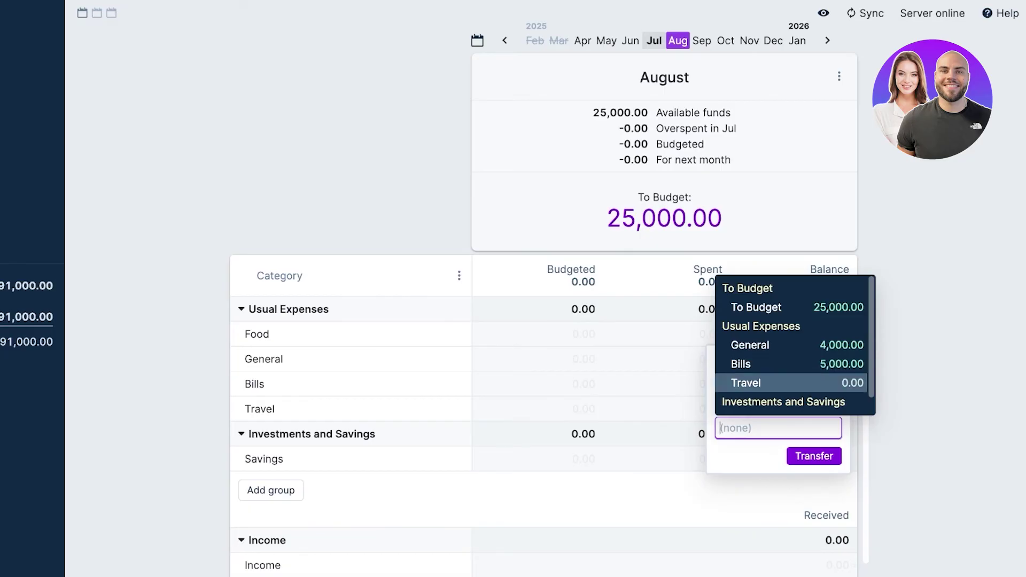
pyautogui.scroll(-1, 792, 364)
pyautogui.click(792, 365)
pyautogui.click(814, 456)
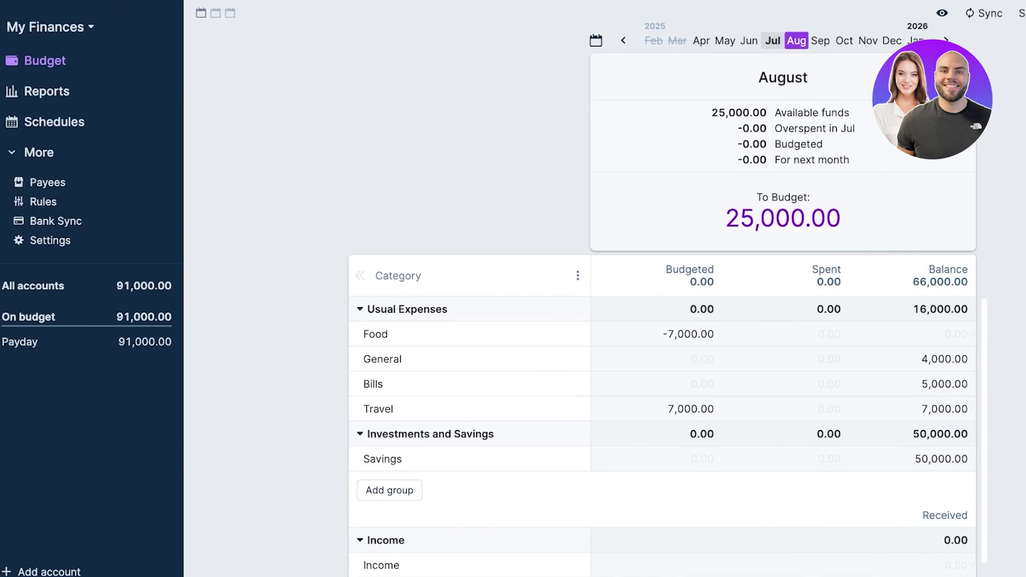
# Step: Open the budget file's settings, review the theme, formatting and language options, and return to the budget
pyautogui.click(51, 27)
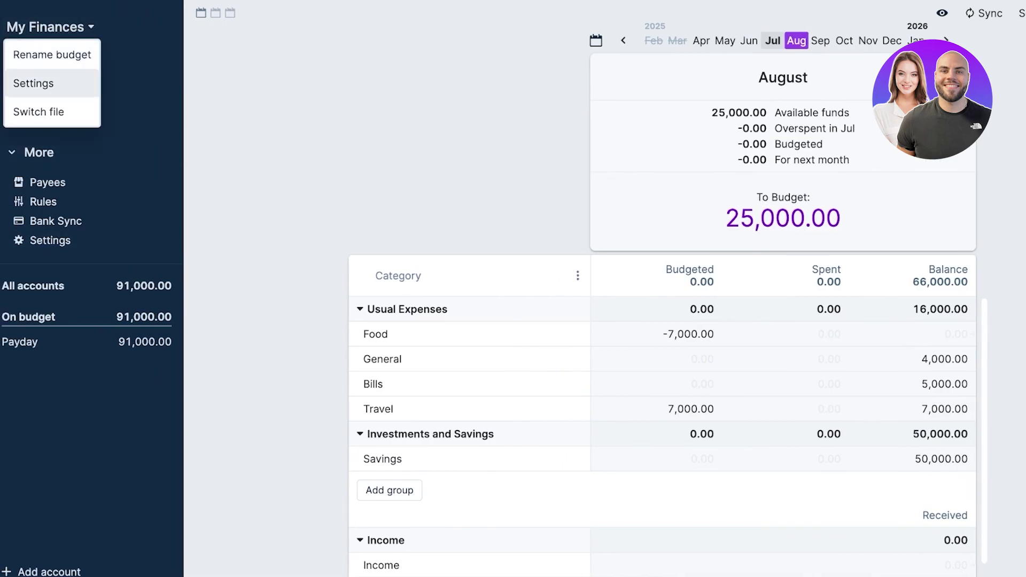
pyautogui.click(33, 82)
pyautogui.scroll(-1, 413, 289)
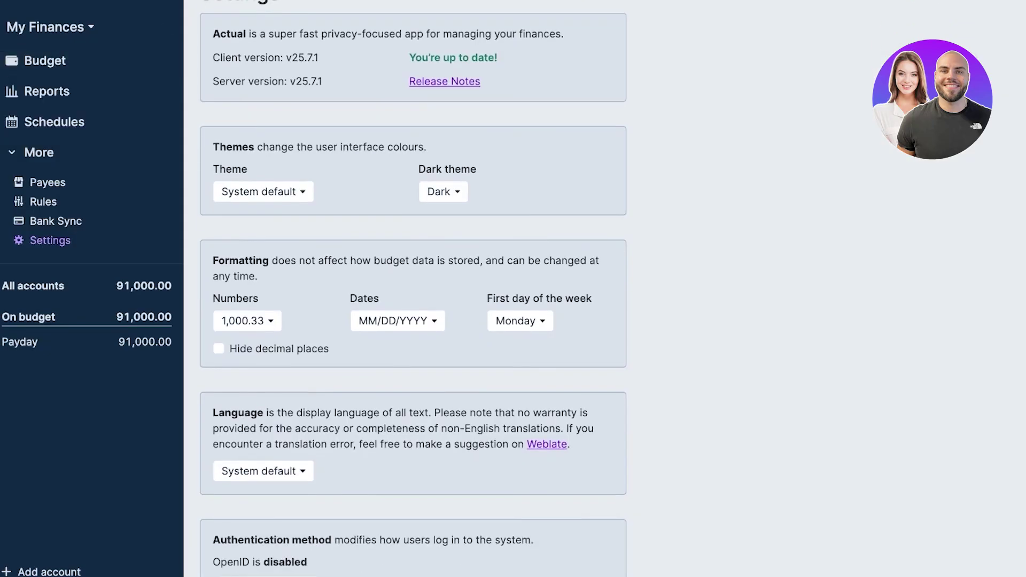
pyautogui.click(50, 26)
pyautogui.click(40, 59)
pyautogui.click(50, 240)
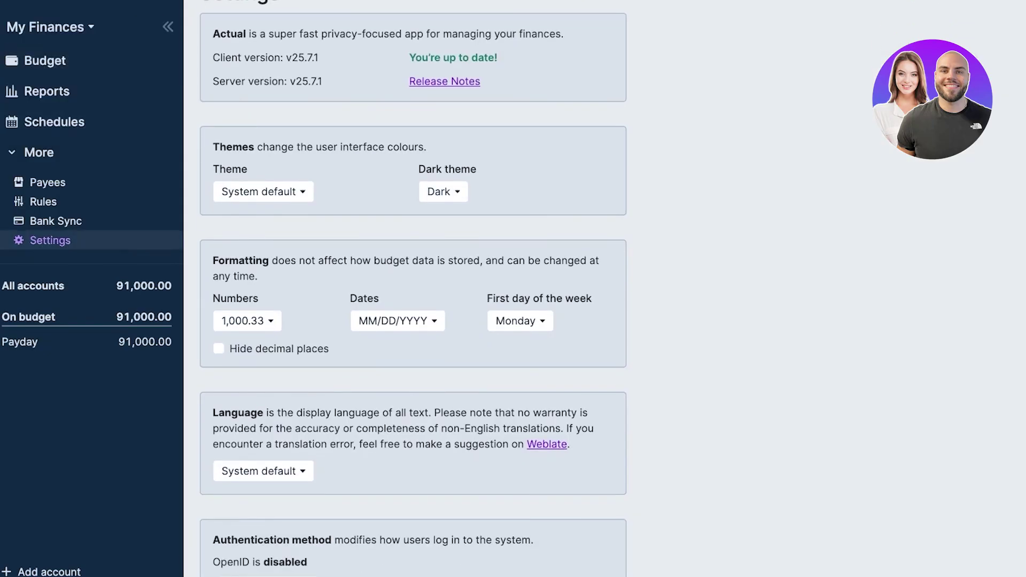
pyautogui.click(44, 61)
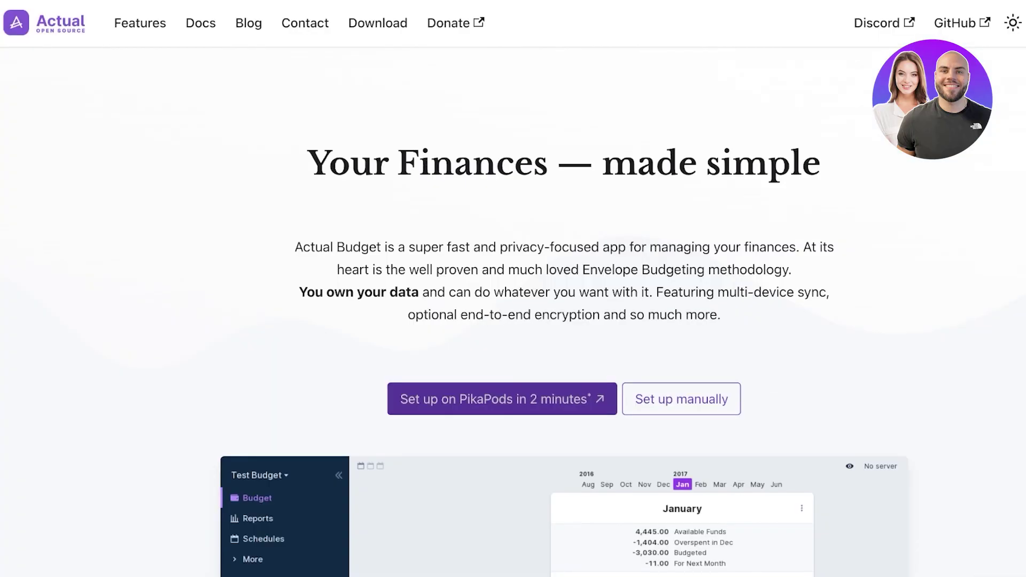
# Step: Switch to the Actual Budget website and read through the manual setup guide on installing Actual
pyautogui.click(681, 399)
pyautogui.scroll(-8, 569, 315)
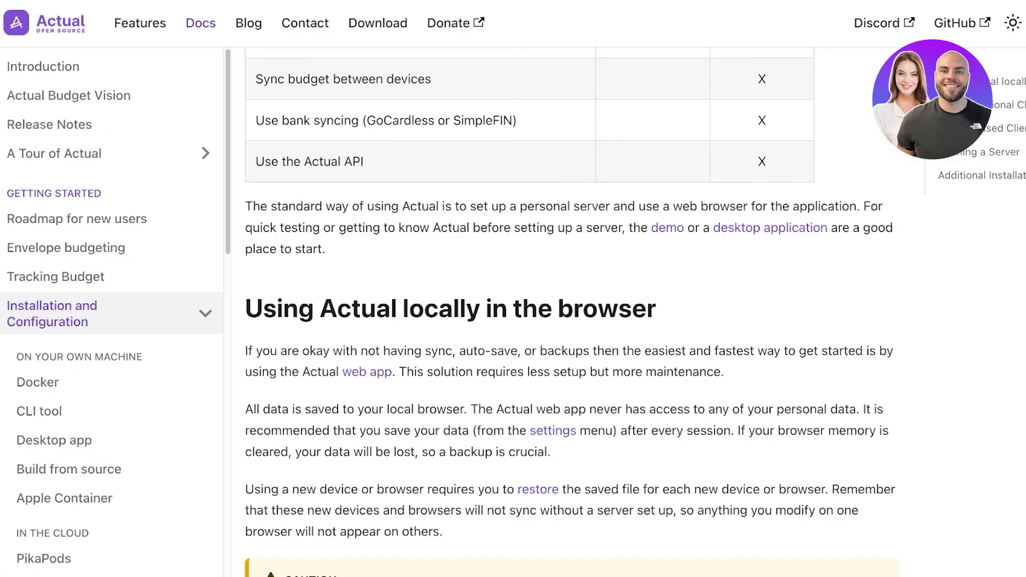
pyautogui.scroll(6, 570, 315)
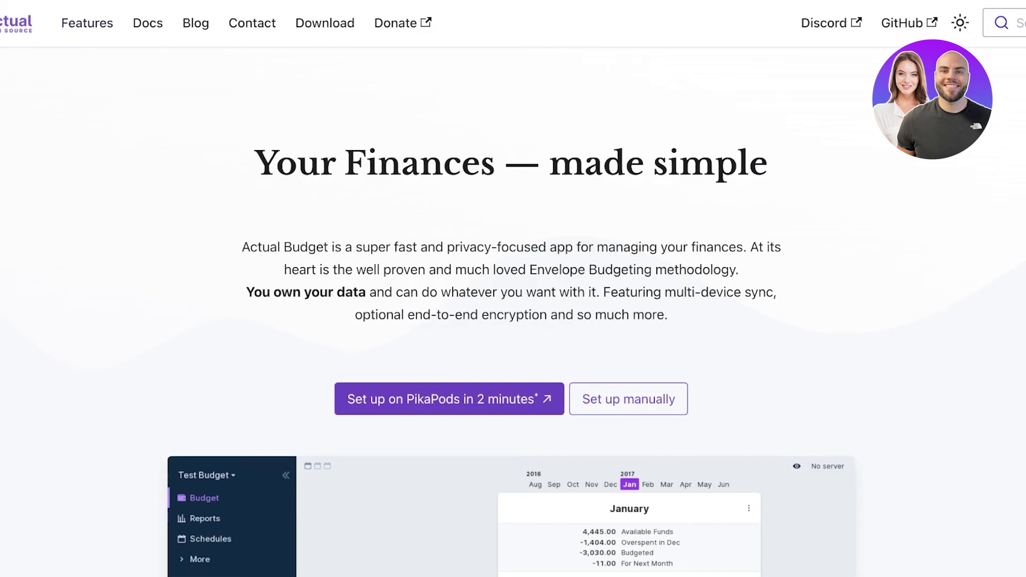
pyautogui.scroll(-3, 629, 321)
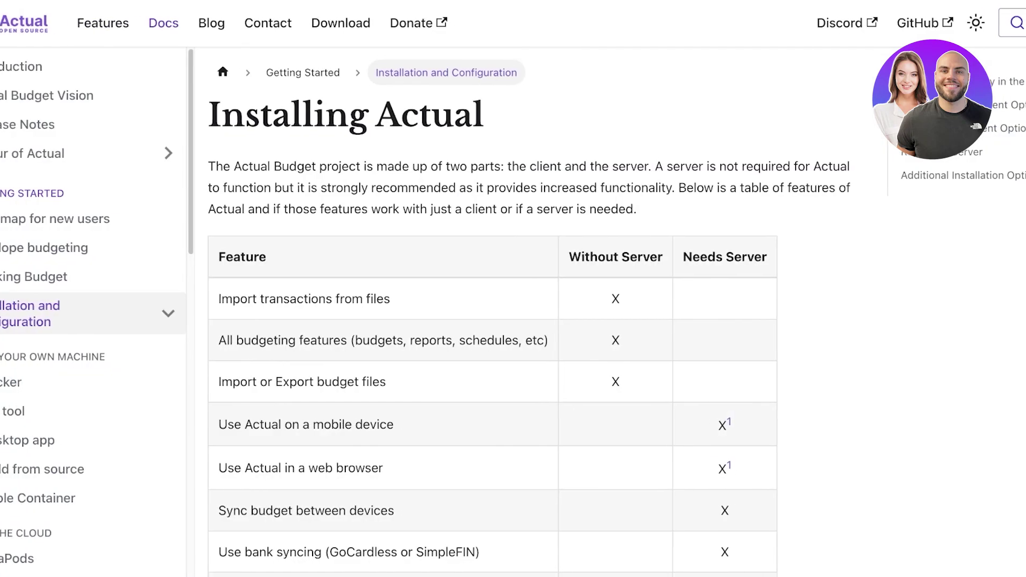
pyautogui.scroll(-15, 570, 321)
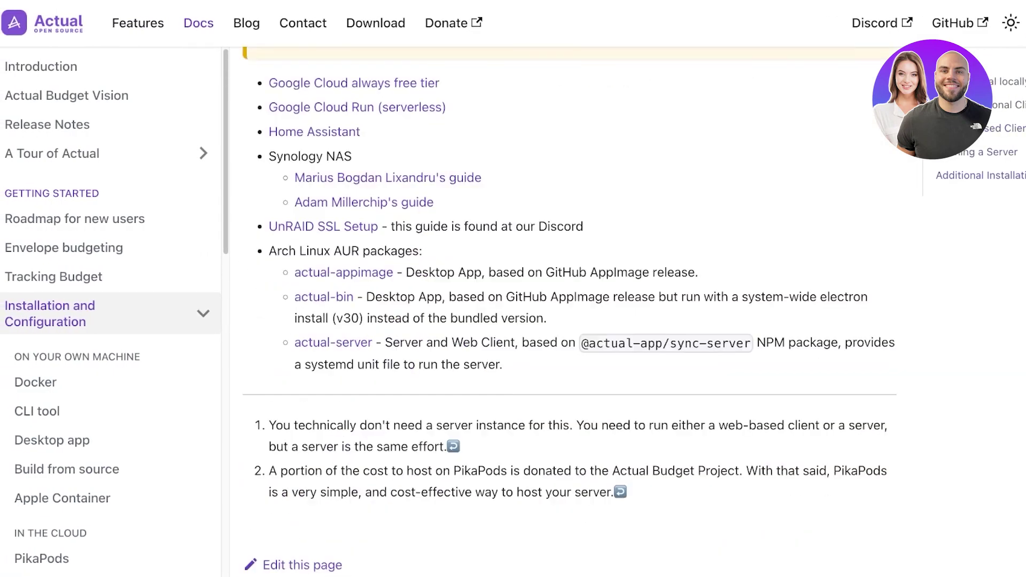
# Step: Examine the website's Downloads page for the desktop client and server installation options
pyautogui.scroll(-4, 569, 320)
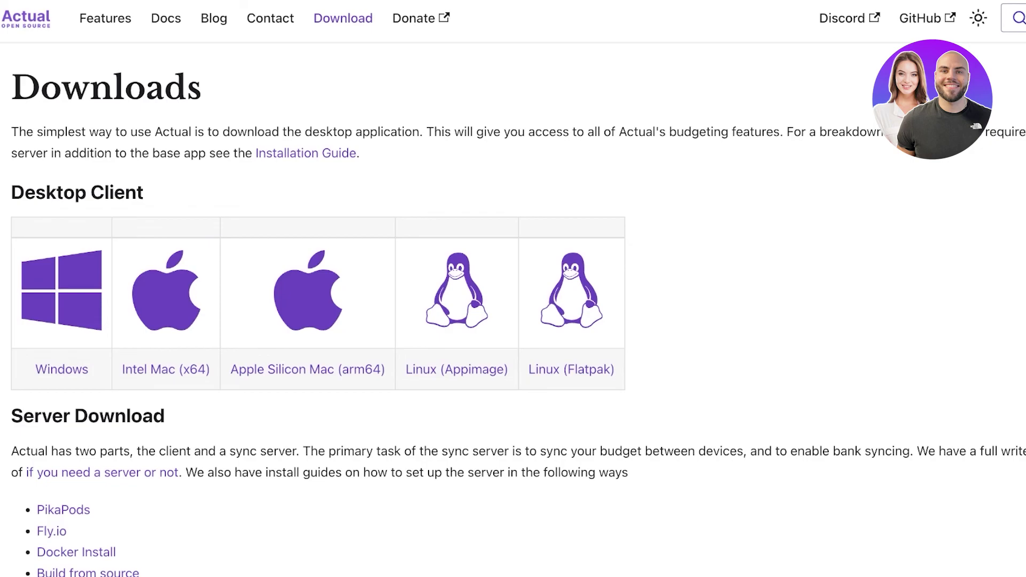
pyautogui.scroll(-3, 513, 289)
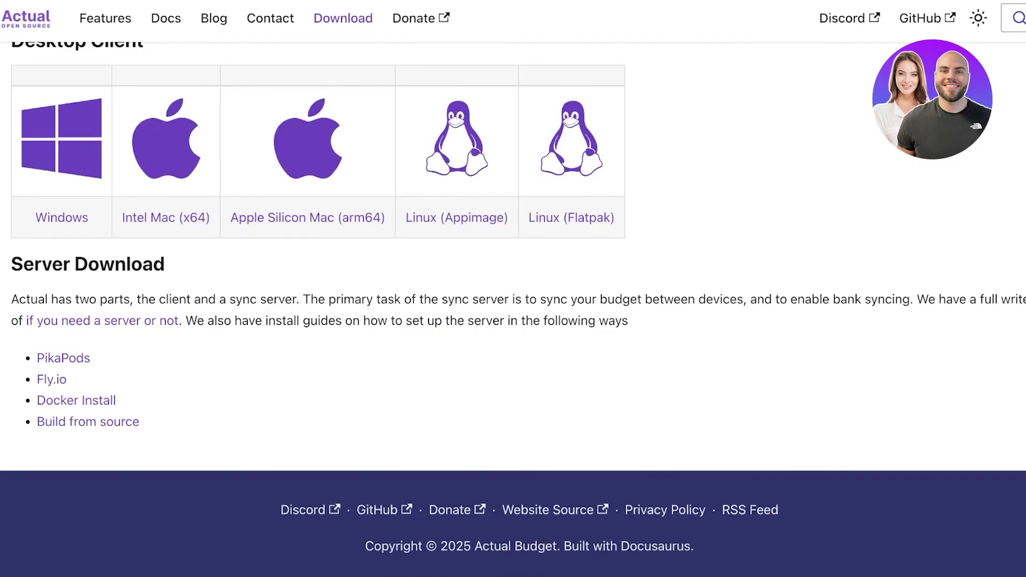
pyautogui.scroll(3, 513, 289)
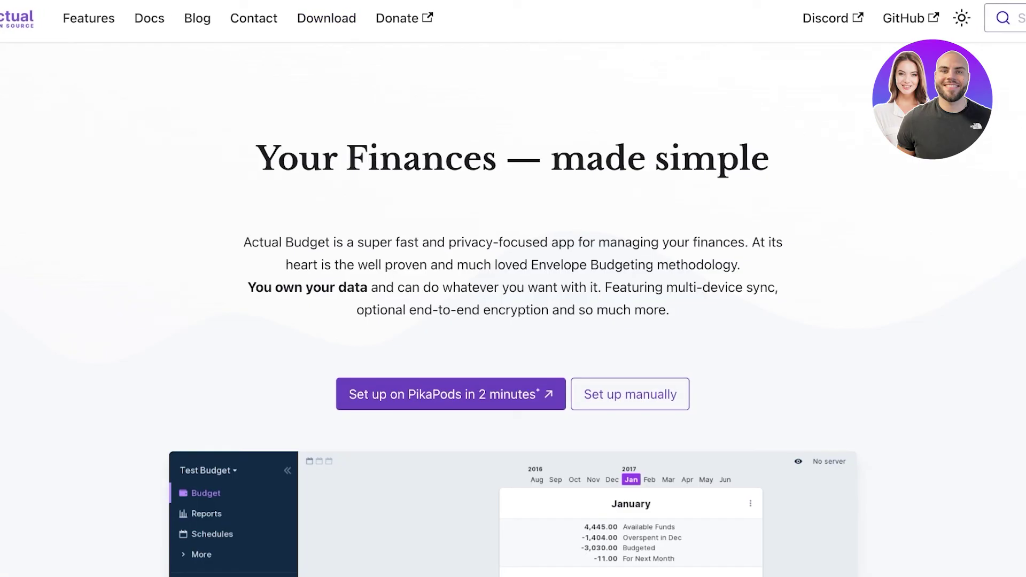
# Step: Read through the feature sections on the Actual Budget home page
pyautogui.scroll(-5, 513, 289)
pyautogui.scroll(5, 514, 289)
pyautogui.scroll(-10, 513, 289)
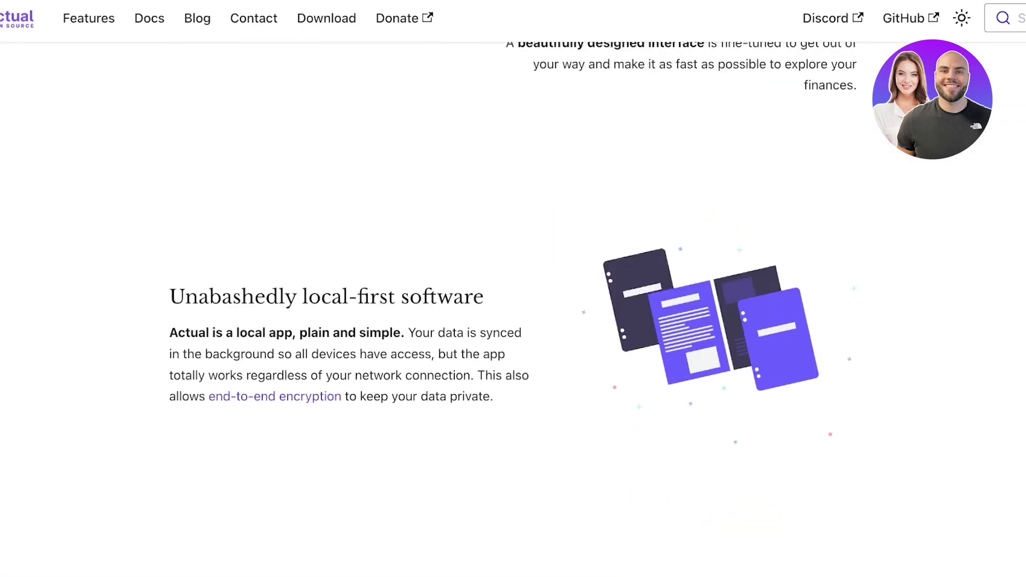
pyautogui.scroll(6, 513, 288)
pyautogui.scroll(-7, 513, 288)
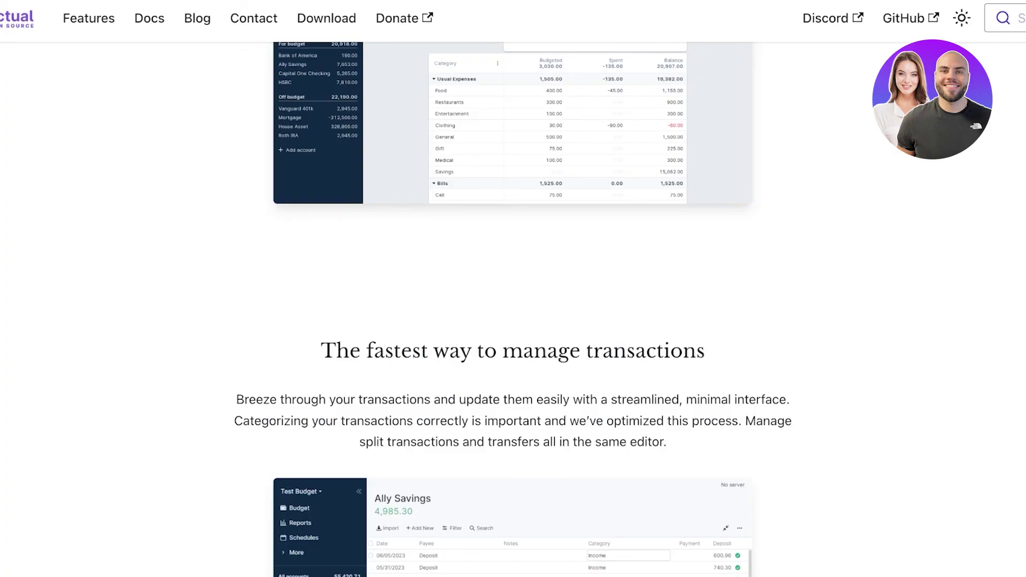
pyautogui.scroll(7, 513, 288)
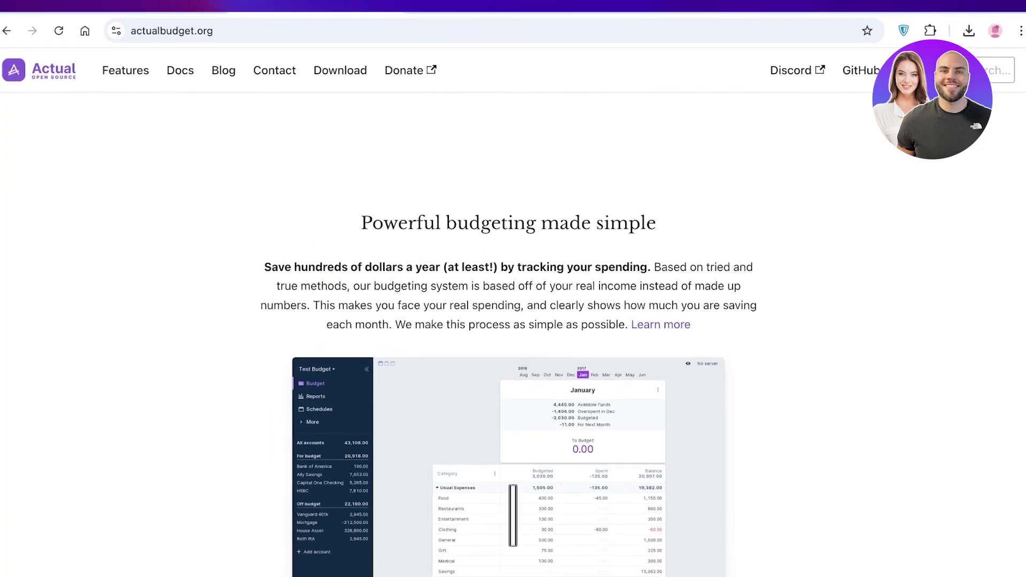